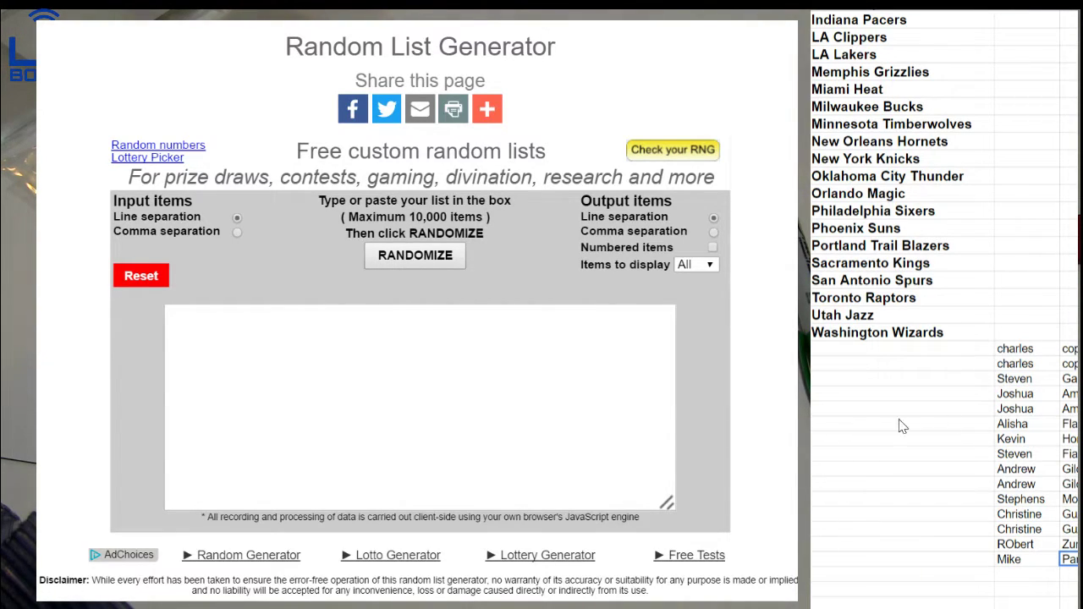
- Move the spare names up beside the teams, pasting from Atlanta Hawks and again from Miami Heat
{"action": "left_click_drag", "start_coordinate": [1067, 558], "coordinate": [1047, 342]}
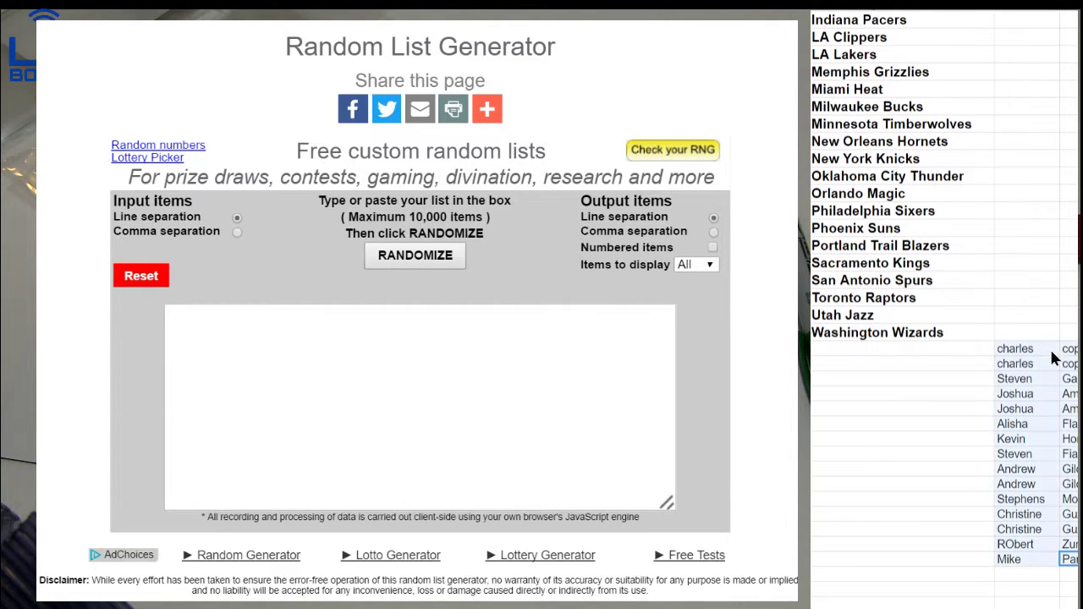
{"action": "key", "text": "Delete"}
{"action": "scroll", "coordinate": [1048, 343], "scroll_direction": "up", "scroll_amount": 4}
{"action": "left_click", "coordinate": [1015, 38]}
{"action": "key", "text": "ctrl+v"}
{"action": "left_click", "coordinate": [1023, 300]}
{"action": "key", "text": "ctrl+v"}
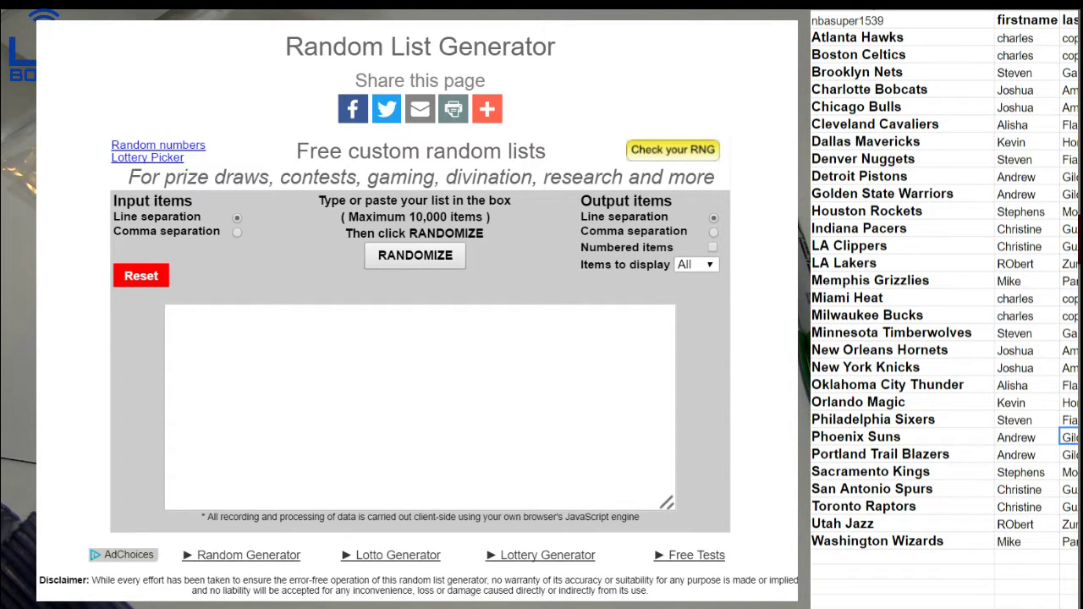
- Copy every team's owner names into the generator and shuffle them six times
{"action": "left_click_drag", "start_coordinate": [1072, 543], "coordinate": [1015, 38]}
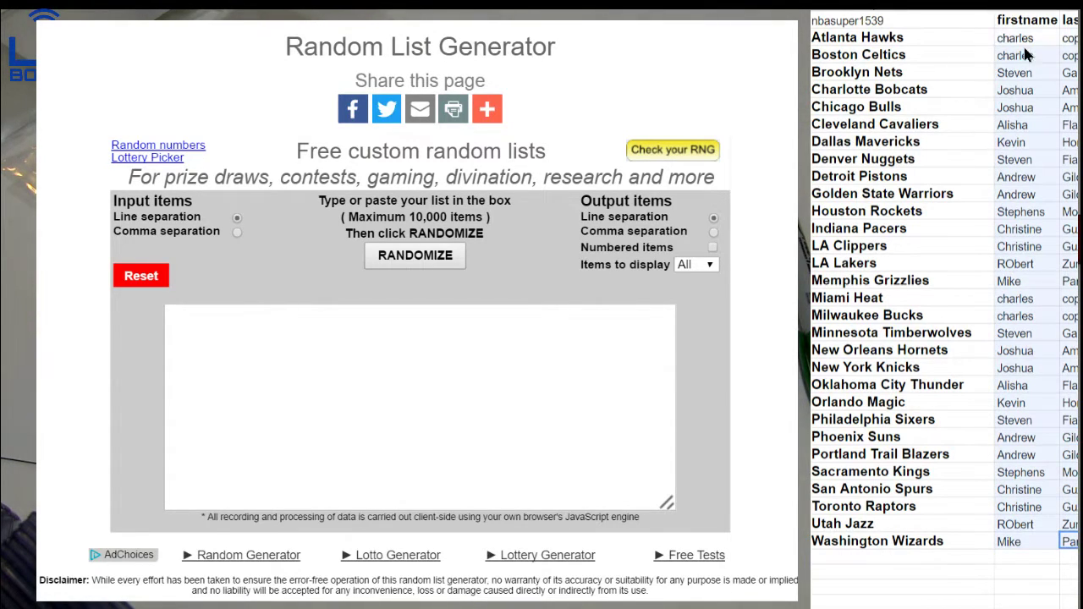
{"action": "key", "text": "ctrl+c"}
{"action": "key", "text": "ctrl+v"}
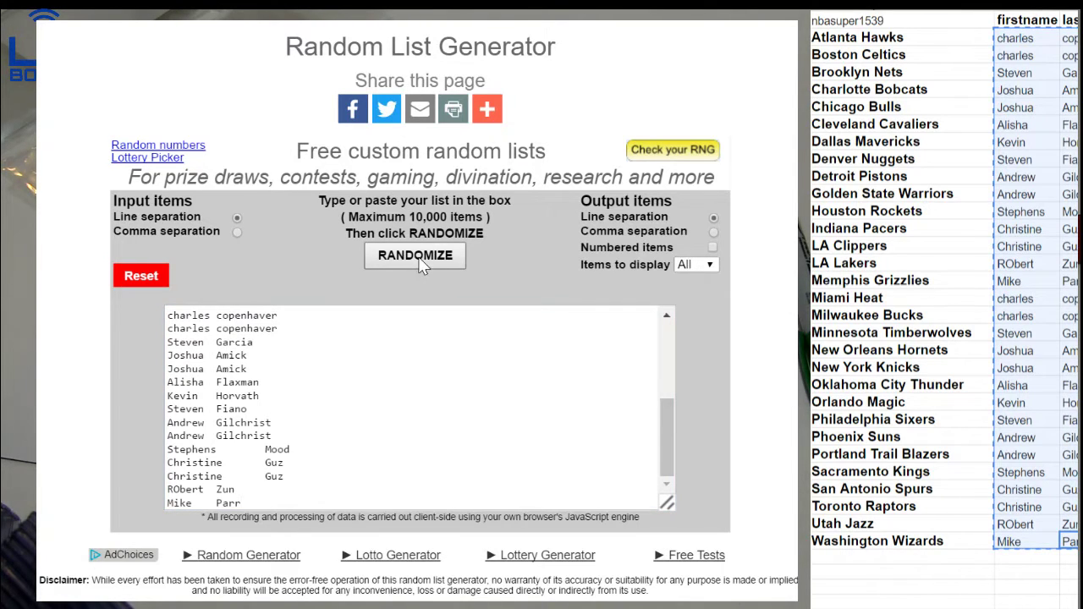
{"action": "left_click", "coordinate": [414, 262]}
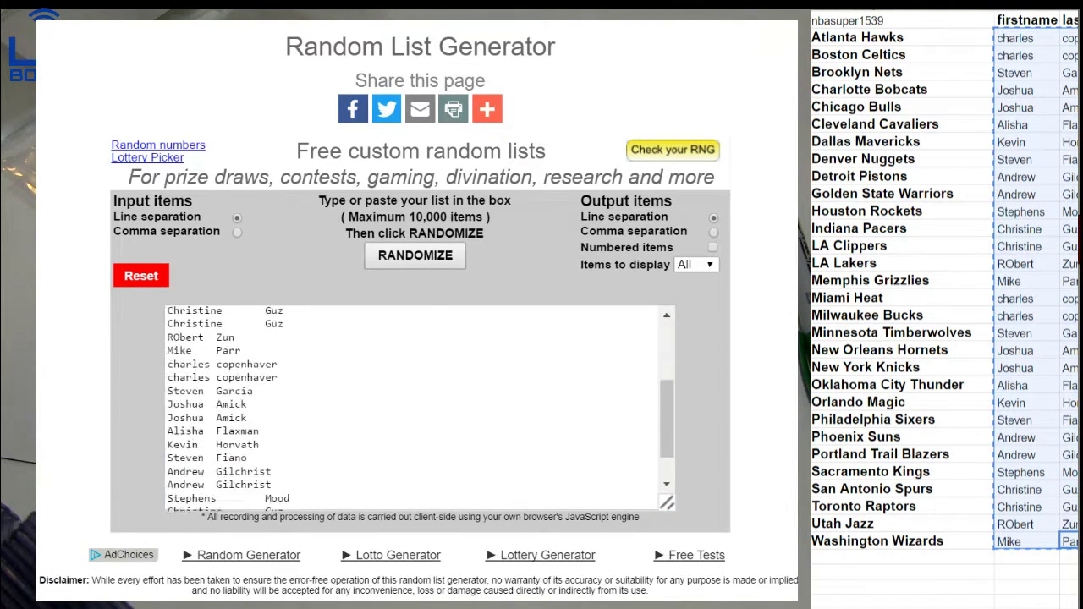
{"action": "left_click", "coordinate": [433, 261]}
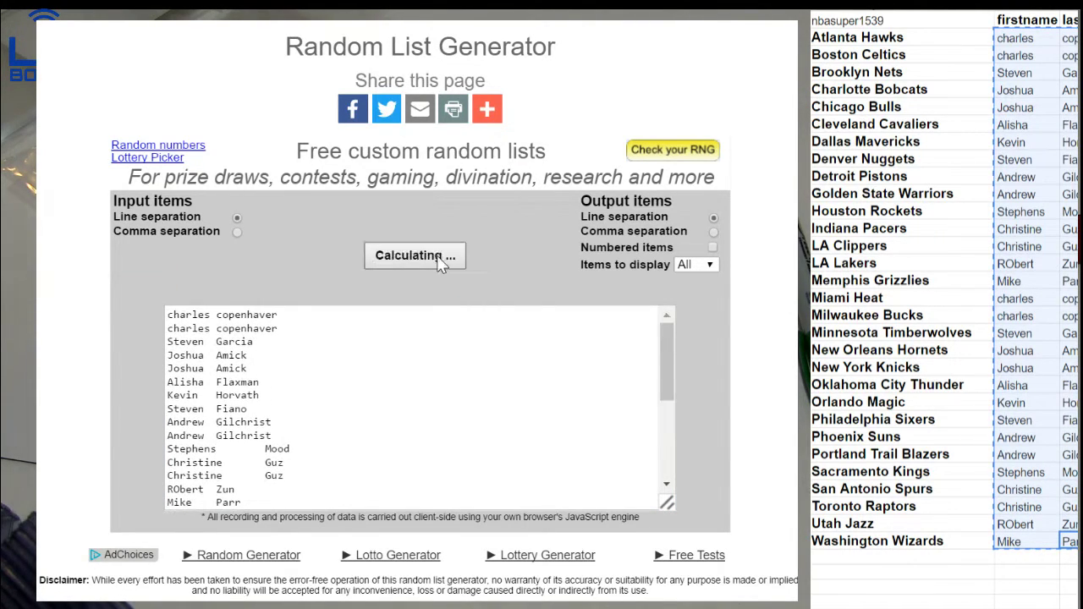
{"action": "left_click", "coordinate": [434, 261]}
{"action": "left_click", "coordinate": [422, 257]}
{"action": "left_click", "coordinate": [422, 256]}
{"action": "left_click", "coordinate": [422, 256]}
- Paste the shuffled names beside the teams from Atlanta Hawks, then reset the generator and reload the list
{"action": "mouse_move", "coordinate": [279, 456]}
{"action": "left_mouse_down"}
{"action": "mouse_move", "coordinate": [194, 433]}
{"action": "mouse_move", "coordinate": [222, 305]}
{"action": "left_mouse_up"}
{"action": "left_click", "coordinate": [1025, 38]}
{"action": "key", "text": "ctrl+v"}
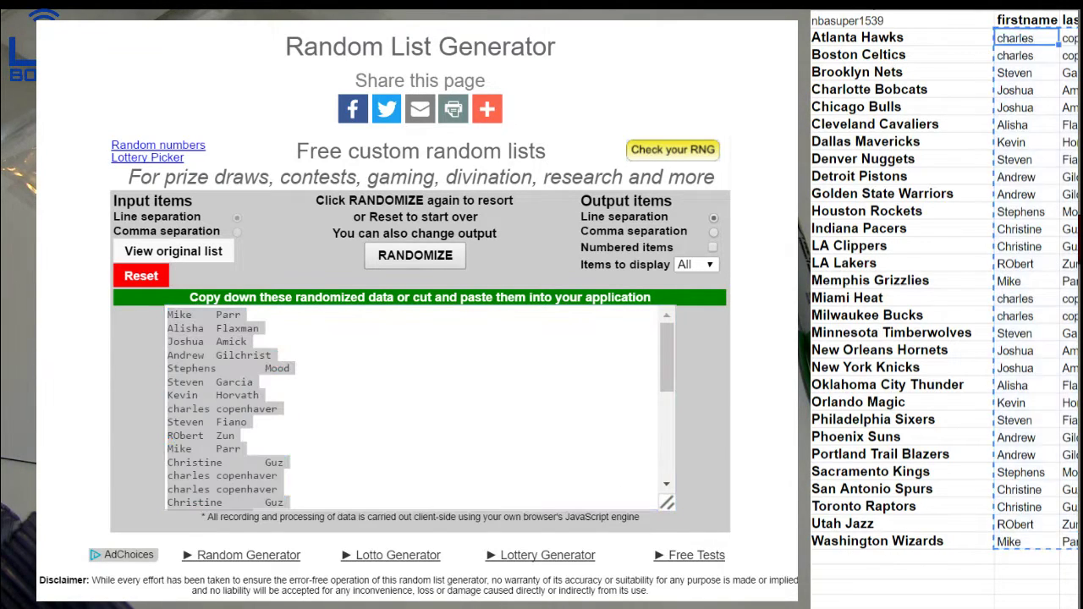
{"action": "left_click", "coordinate": [1015, 572]}
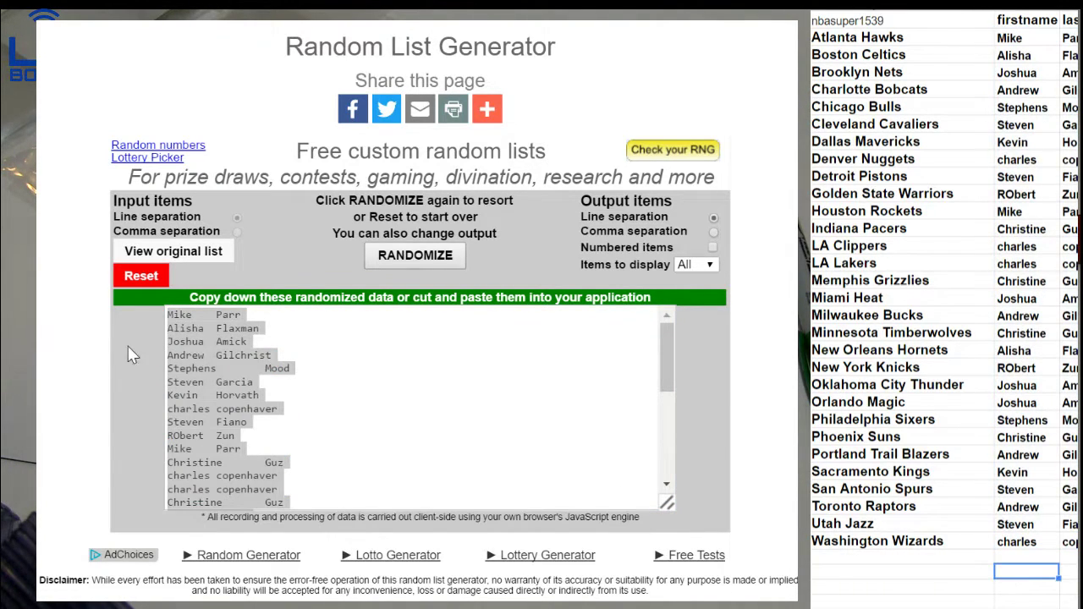
{"action": "left_click", "coordinate": [144, 275]}
{"action": "left_click", "coordinate": [433, 247]}
{"action": "key", "text": "ctrl+v"}
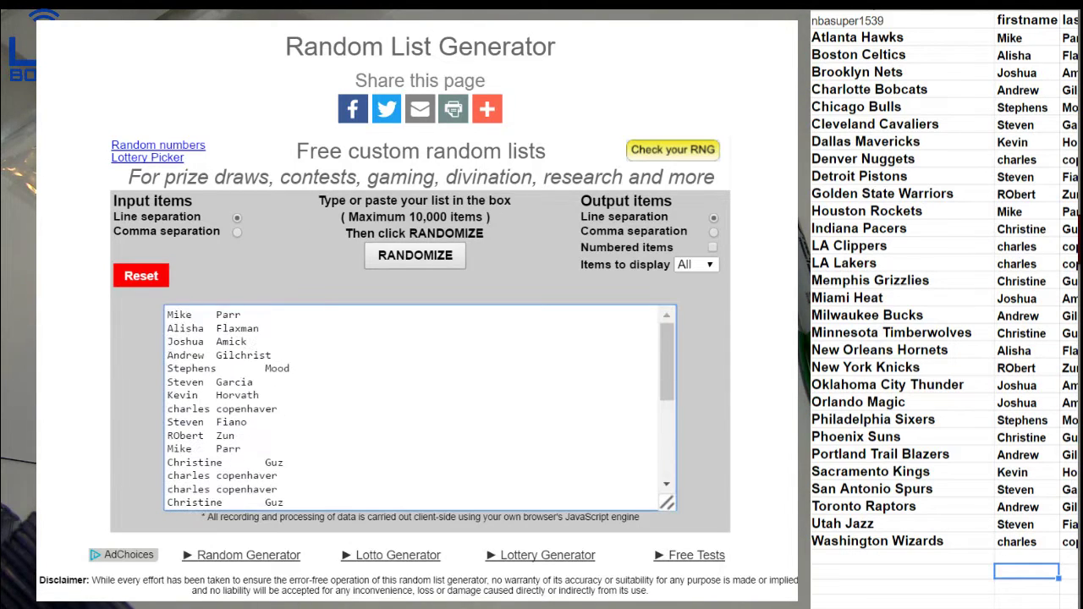
- Shuffle the pasted names once more and switch to the March Contest sheet
{"action": "left_click", "coordinate": [420, 260]}
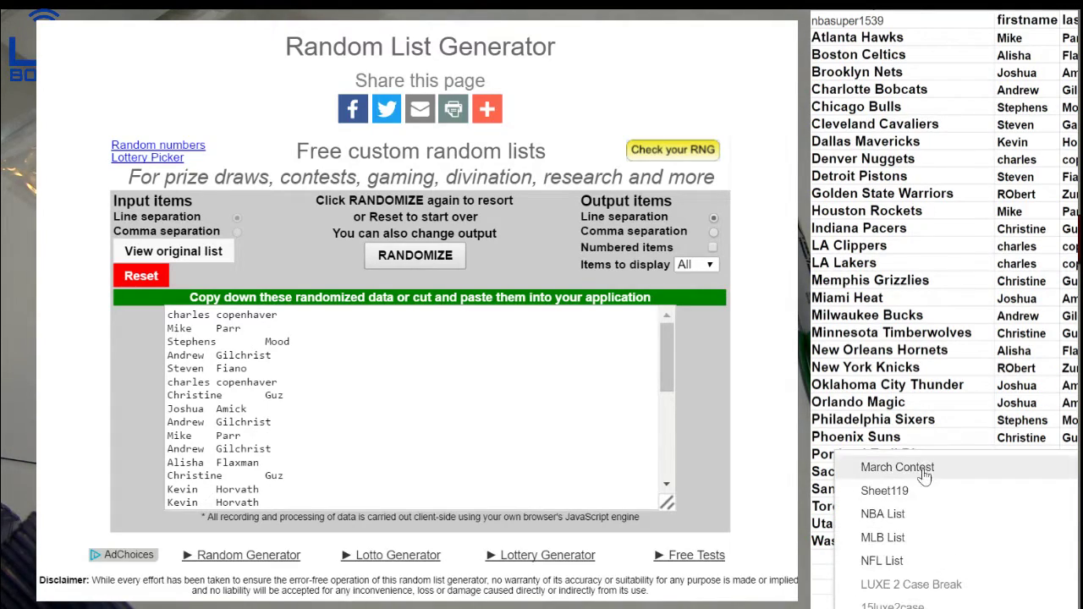
{"action": "left_click", "coordinate": [922, 473]}
{"action": "scroll", "coordinate": [922, 474], "scroll_direction": "up", "scroll_amount": 20}
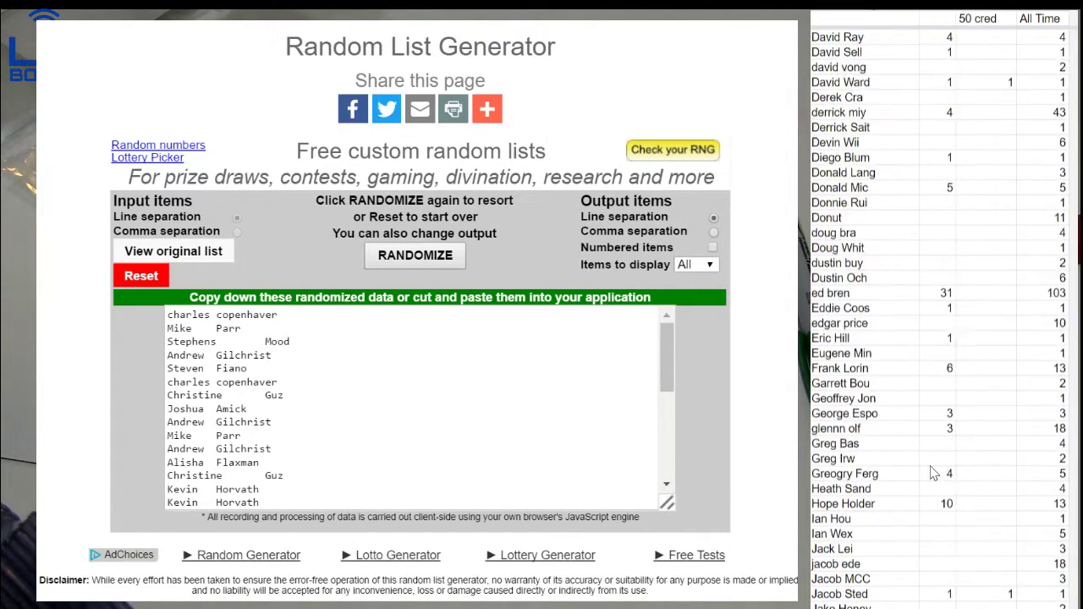
{"action": "scroll", "coordinate": [933, 473], "scroll_direction": "up", "scroll_amount": 7}
{"action": "scroll", "coordinate": [933, 472], "scroll_direction": "up", "scroll_amount": 2}
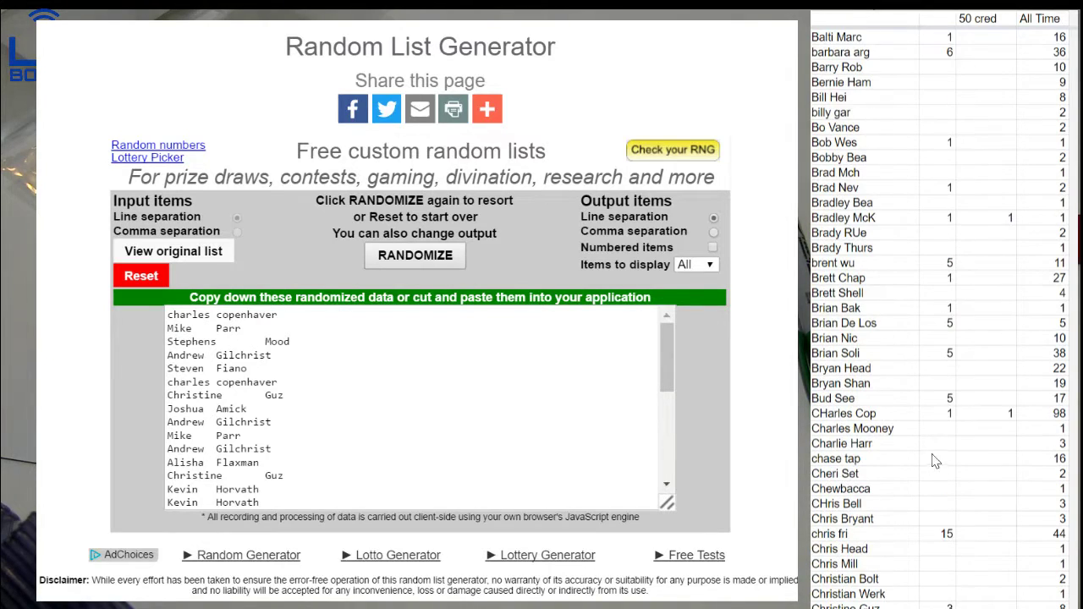
- Enter 2 for 50 cred, 2 in the next column and 99 All Time for the participant
{"action": "left_click", "coordinate": [943, 413]}
{"action": "type", "text": "2"}
{"action": "key", "text": "Tab"}
{"action": "type", "text": "2"}
{"action": "key", "text": "Tab"}
{"action": "type", "text": "99"}
{"action": "key", "text": "Down"}
- Load the nine card set names into a reset generator and shuffle them twice
{"action": "key", "text": "ctrl+Page_Down"}
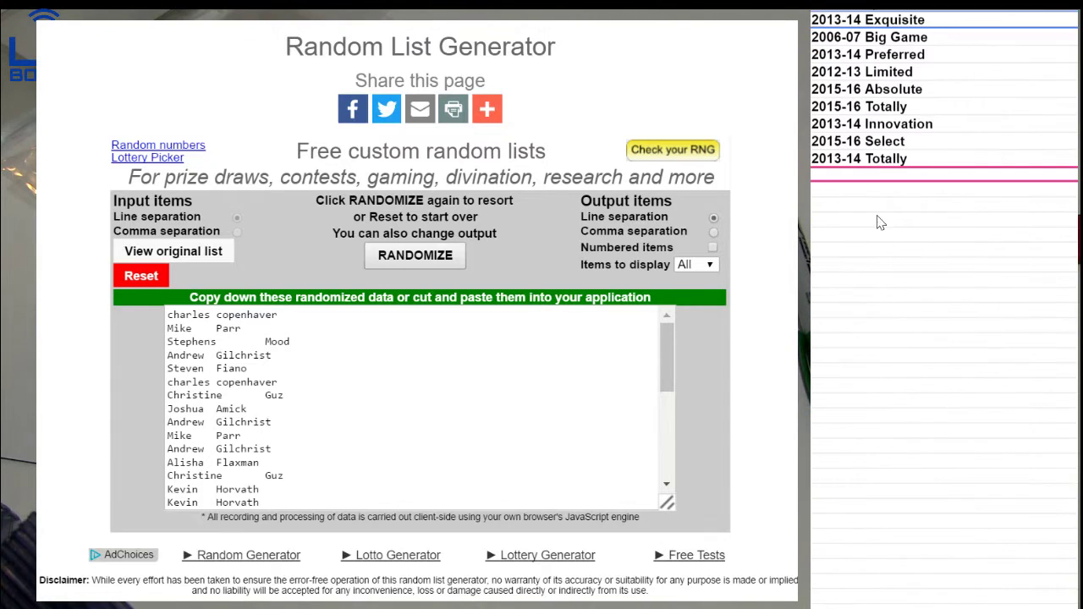
{"action": "left_click_drag", "start_coordinate": [871, 161], "coordinate": [888, 40]}
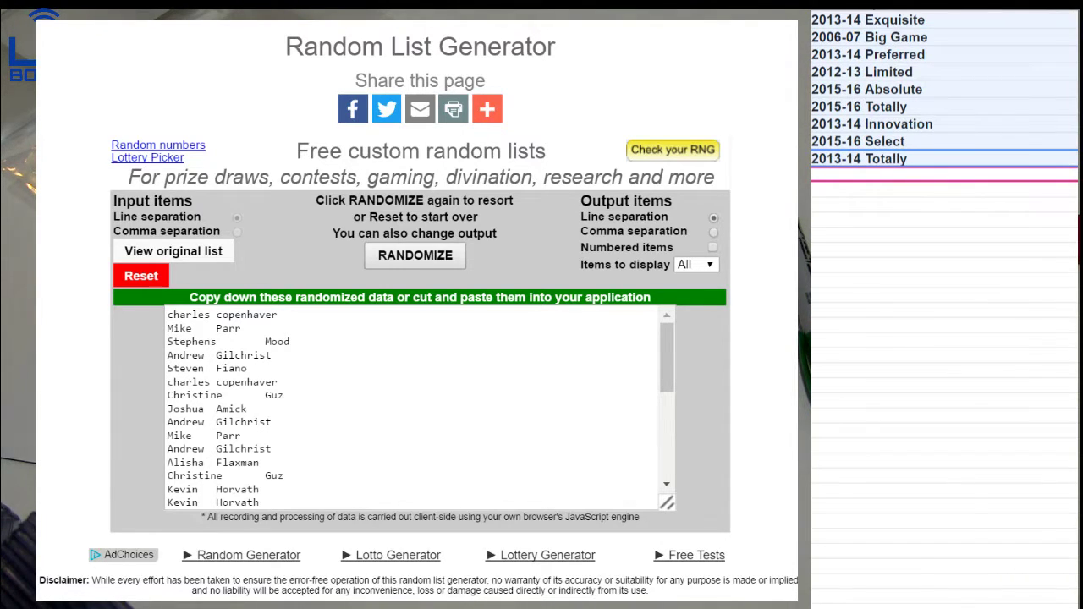
{"action": "left_click", "coordinate": [142, 277]}
{"action": "left_click", "coordinate": [400, 256]}
{"action": "key", "text": "ctrl+v"}
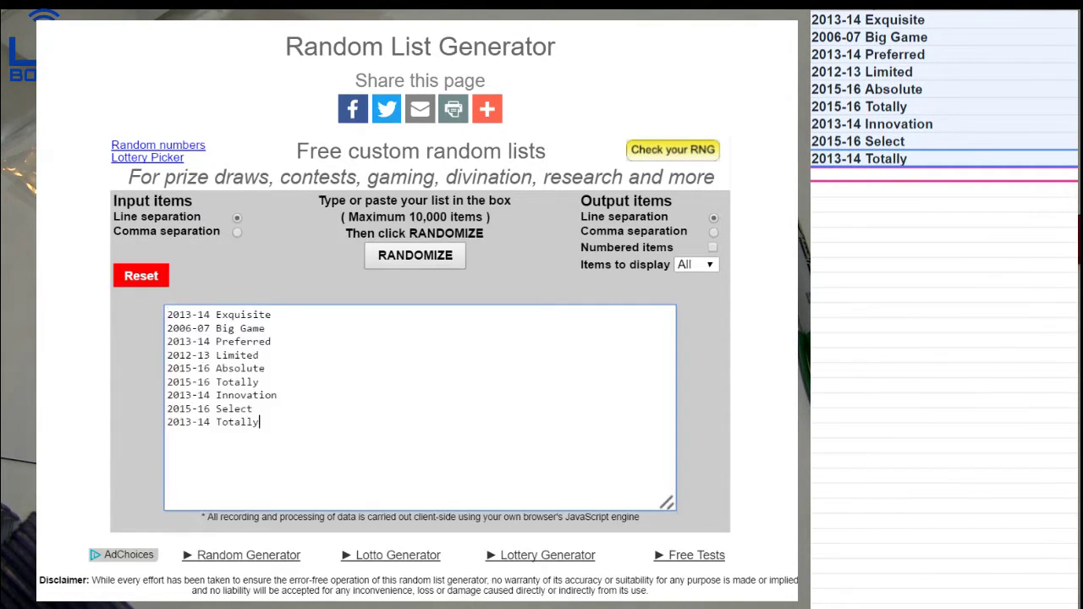
{"action": "left_click", "coordinate": [414, 255]}
{"action": "left_click", "coordinate": [414, 254]}
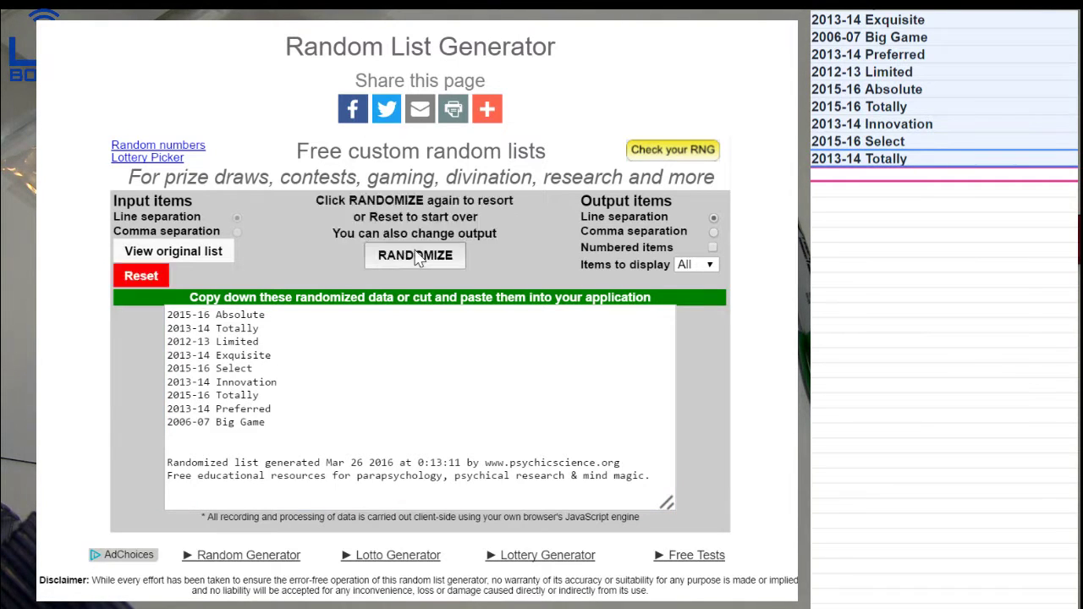
- Rename the 2006-07 Big Game cell to 2013-14 Gold and return to the NBA team sheet
{"action": "left_click", "coordinate": [946, 402]}
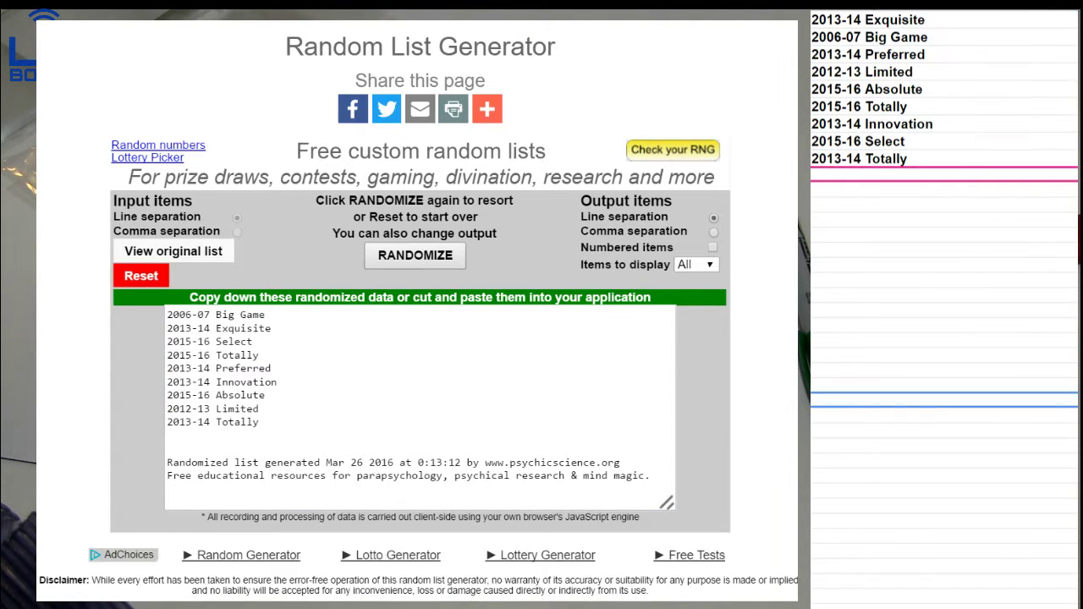
{"action": "left_click", "coordinate": [875, 41]}
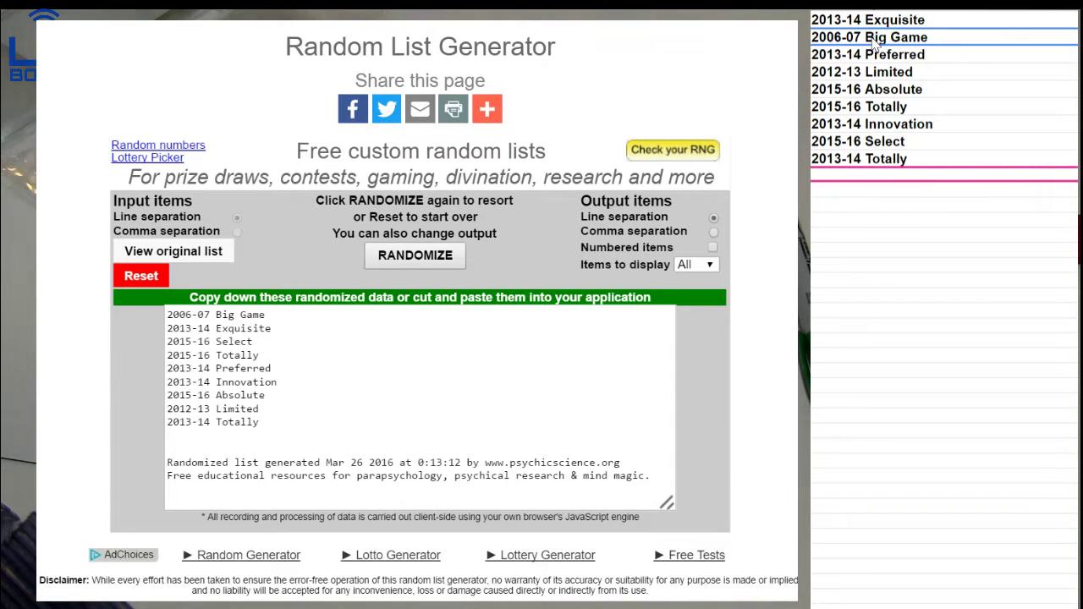
{"action": "type", "text": "2013-1"}
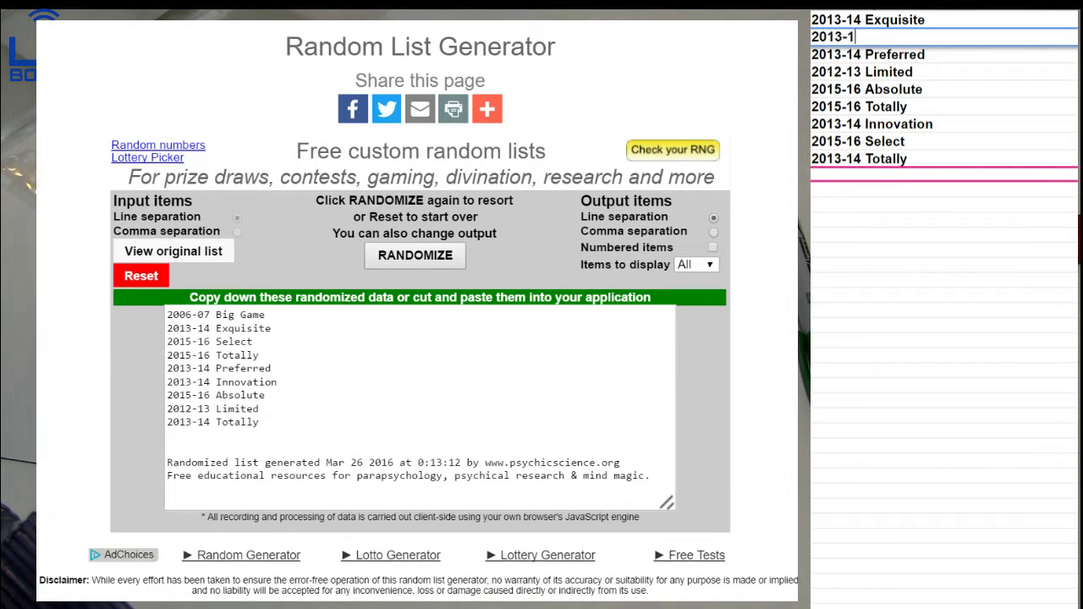
{"action": "type", "text": "4 Gold"}
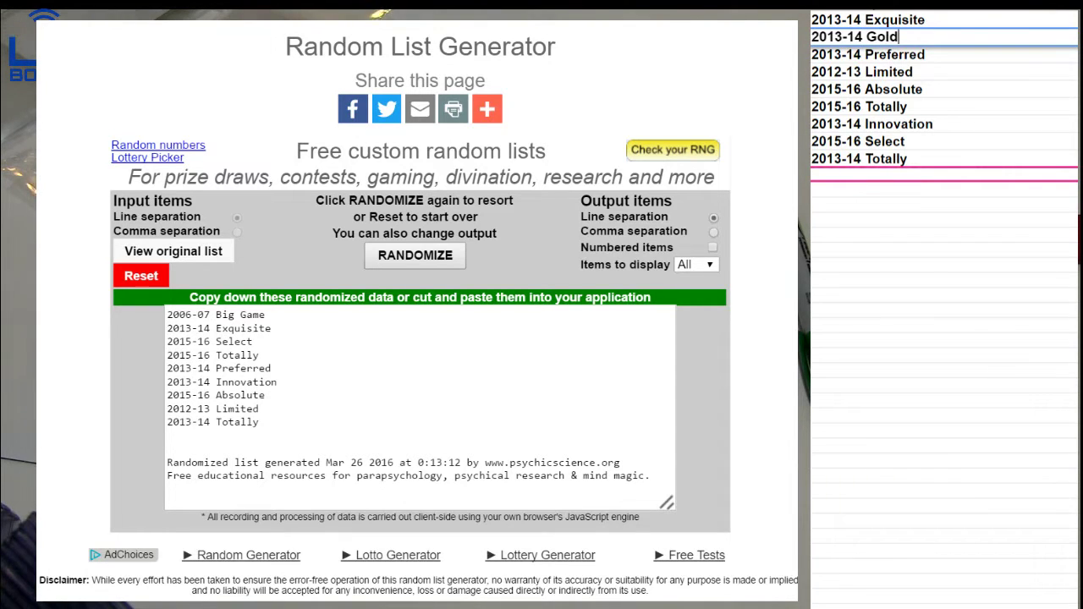
{"action": "key", "text": "Return"}
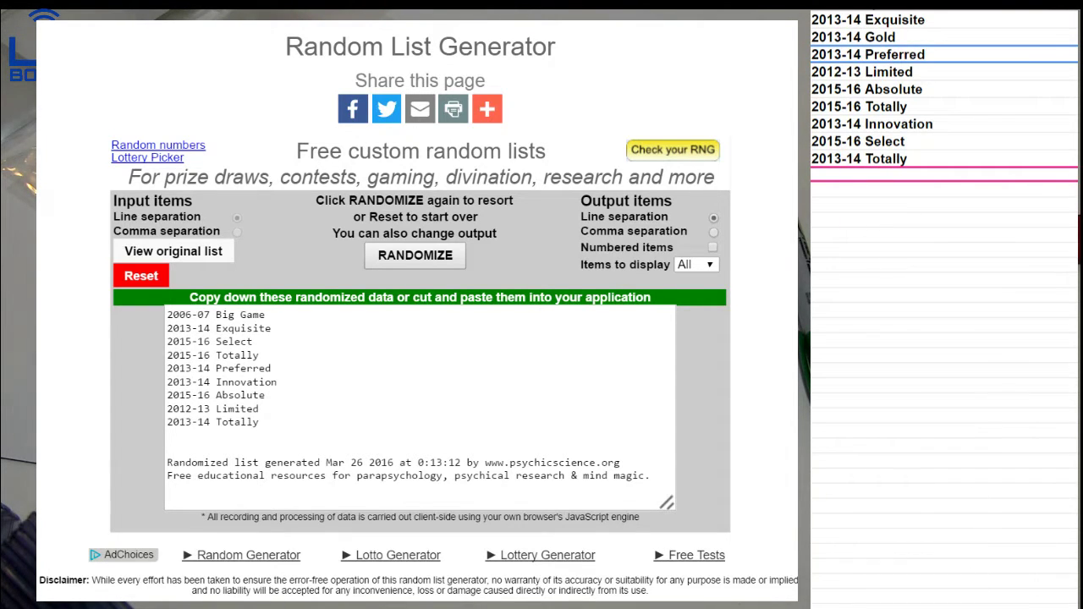
{"action": "scroll", "coordinate": [941, 550], "scroll_direction": "down", "scroll_amount": 15}
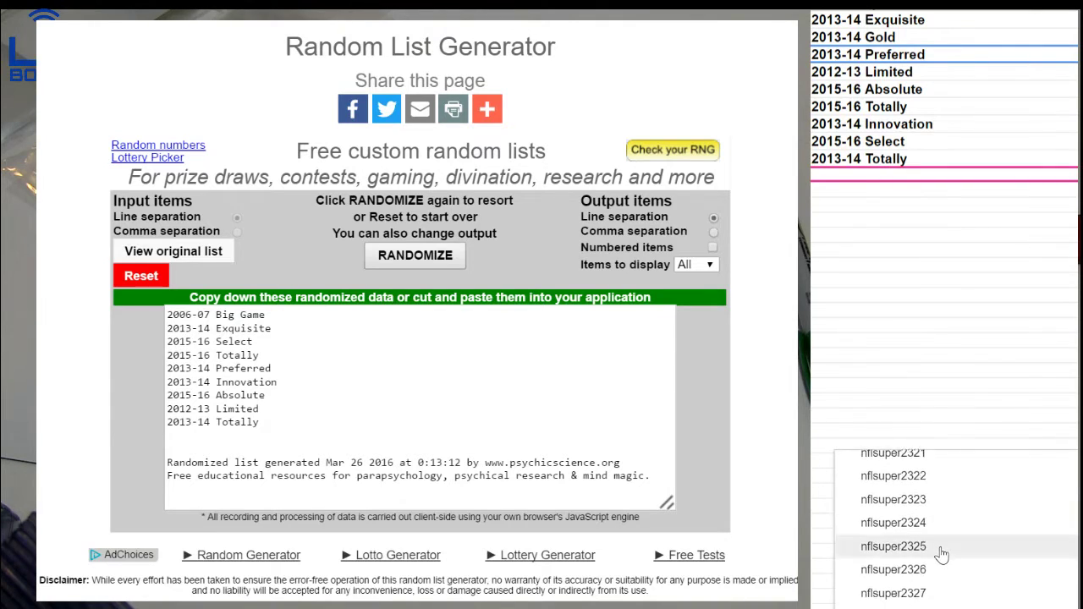
{"action": "scroll", "coordinate": [942, 555], "scroll_direction": "down", "scroll_amount": 12}
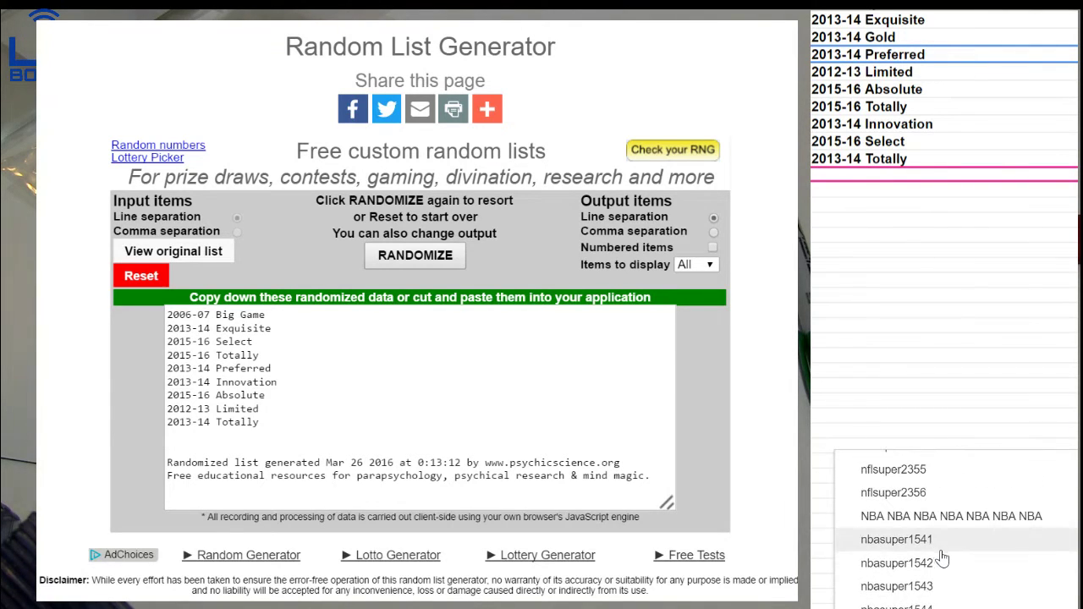
{"action": "left_click", "coordinate": [950, 586]}
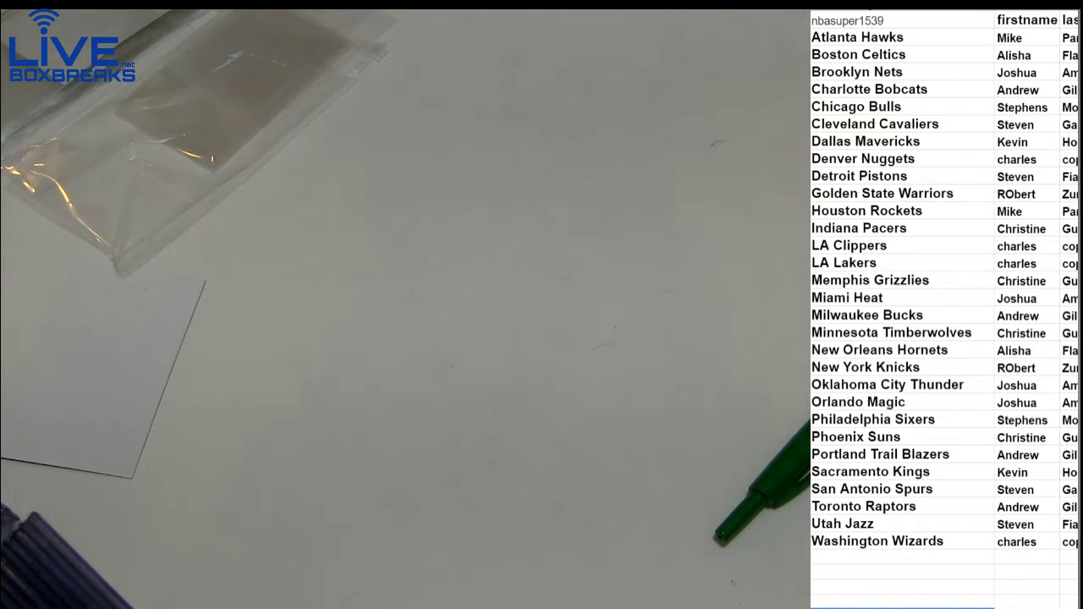
- Copy the new block of names from lower down and paste it starting at Atlanta Hawks
{"action": "scroll", "coordinate": [1073, 431], "scroll_direction": "down", "scroll_amount": 3}
{"action": "mouse_move", "coordinate": [1040, 602]}
{"action": "left_mouse_down"}
{"action": "mouse_move", "coordinate": [1040, 438]}
{"action": "mouse_move", "coordinate": [1022, 406]}
{"action": "left_mouse_up"}
{"action": "key", "text": "ctrl+c"}
{"action": "scroll", "coordinate": [1022, 406], "scroll_direction": "up", "scroll_amount": 3}
{"action": "left_click", "coordinate": [1015, 37]}
{"action": "key", "text": "ctrl+v"}
{"action": "left_click", "coordinate": [1053, 437]}
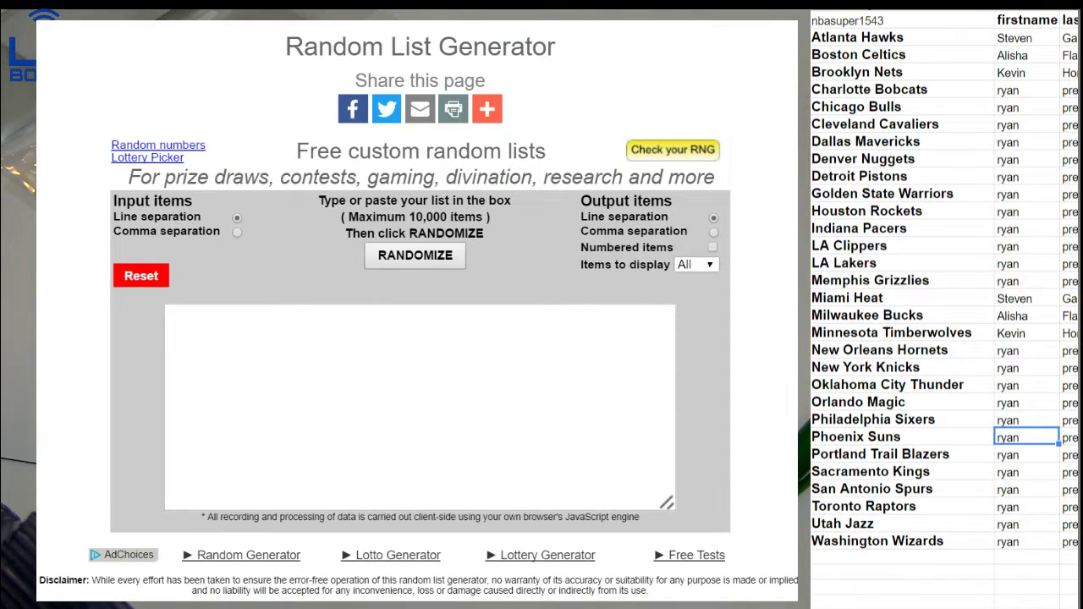
- Shuffle the owner names in the generator and paste the result back beside the teams from Atlanta Hawks
{"action": "left_click_drag", "start_coordinate": [1067, 539], "coordinate": [1017, 37]}
{"action": "key", "text": "ctrl+c"}
{"action": "left_click", "coordinate": [419, 321]}
{"action": "key", "text": "ctrl+v"}
{"action": "left_click", "coordinate": [412, 256]}
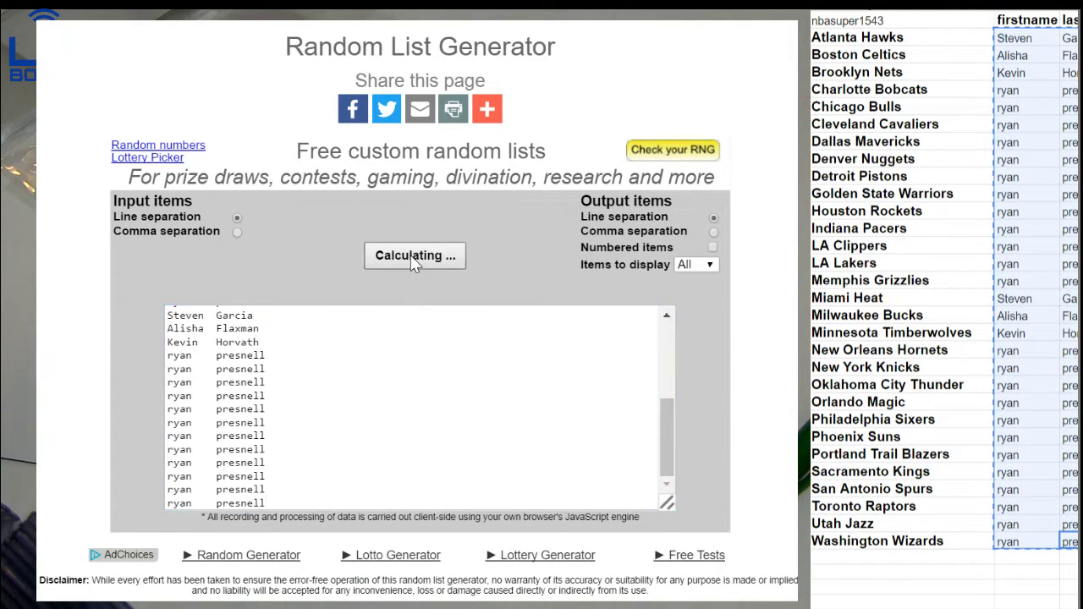
{"action": "left_click", "coordinate": [410, 256]}
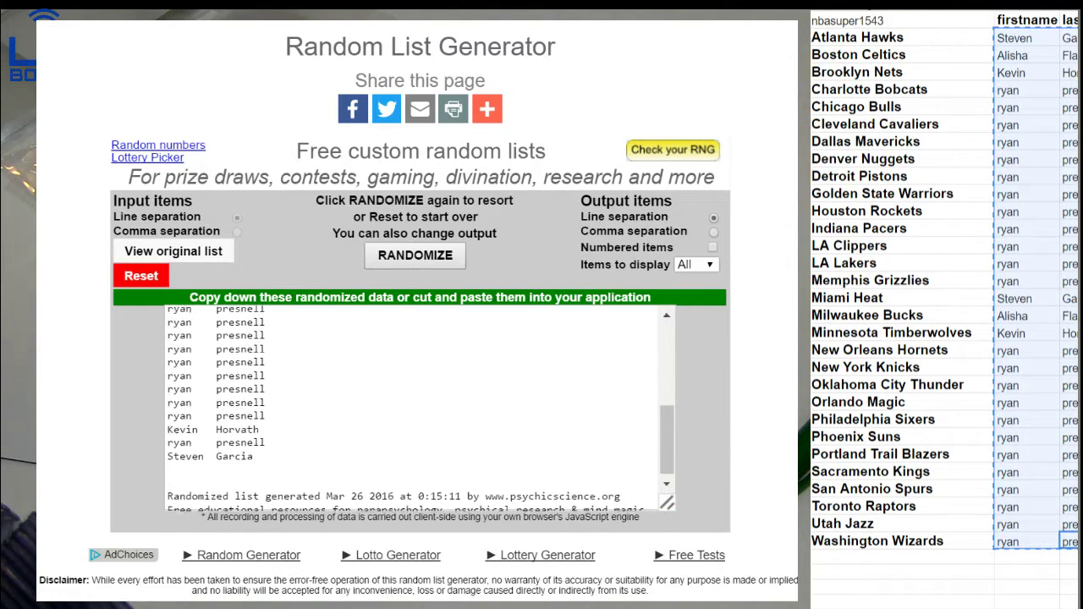
{"action": "key", "text": "ctrl+a"}
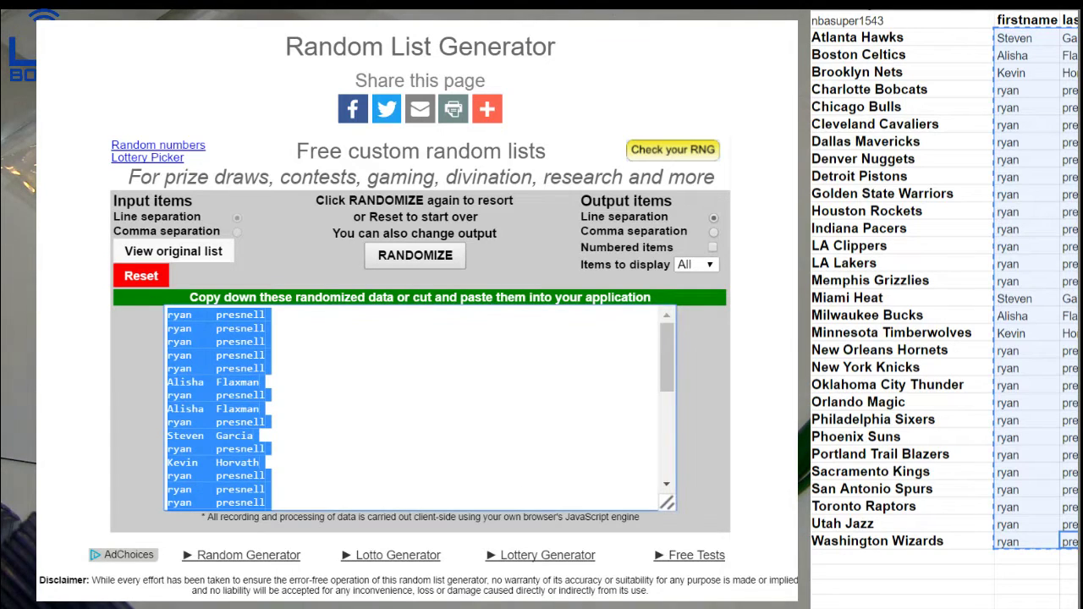
{"action": "key", "text": "ctrl+c"}
{"action": "left_click", "coordinate": [1018, 38]}
{"action": "key", "text": "ctrl+v"}
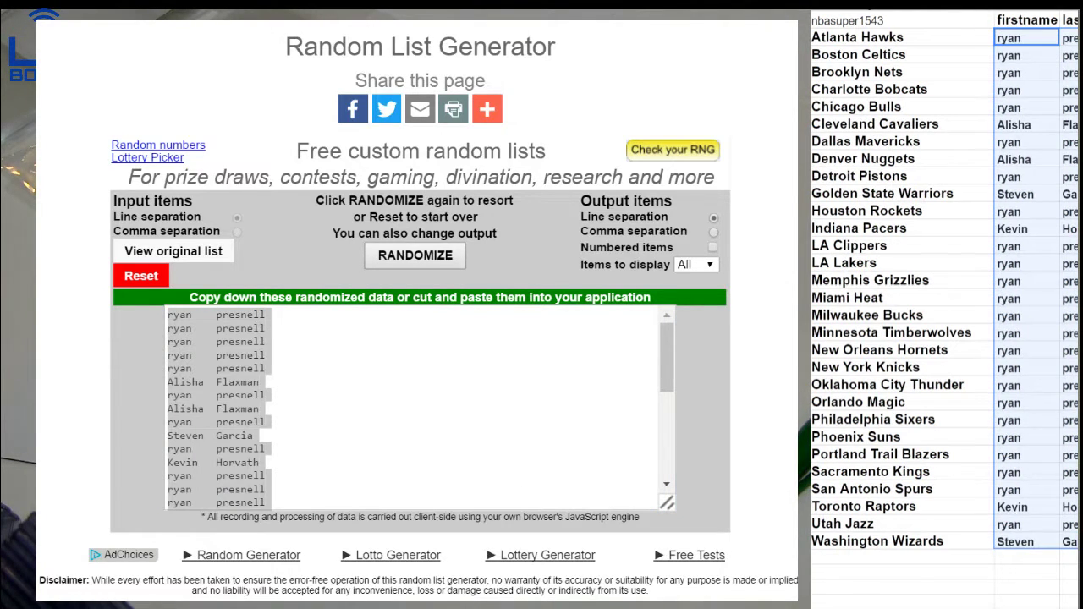
- Reset the generator, reload the name list and shuffle it again
{"action": "left_click", "coordinate": [118, 273]}
{"action": "left_click", "coordinate": [414, 255]}
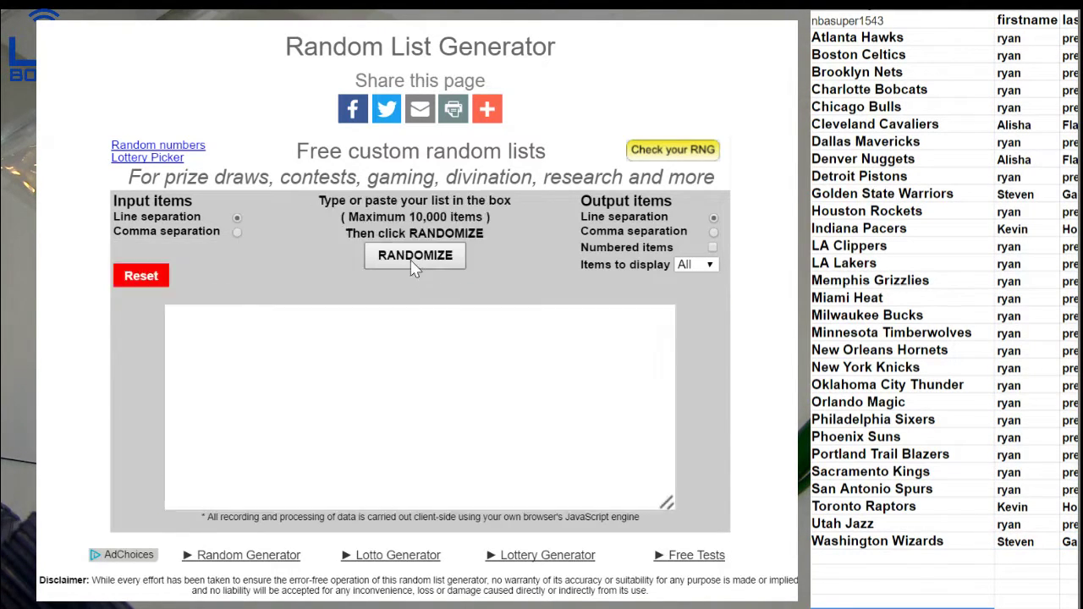
{"action": "key", "text": "ctrl+v"}
{"action": "left_click", "coordinate": [417, 254]}
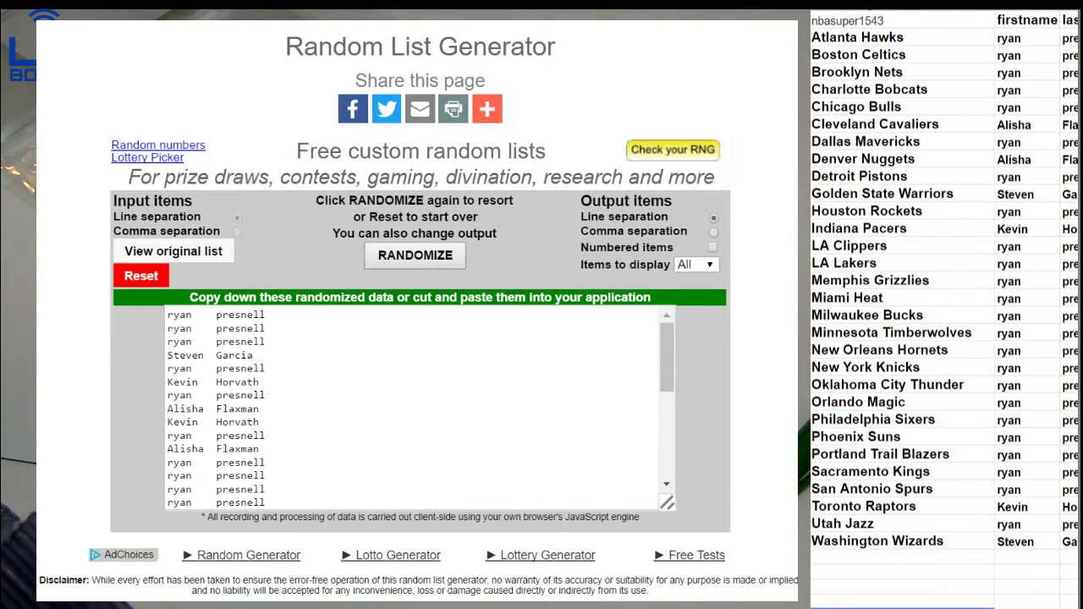
{"action": "left_click", "coordinate": [829, 602]}
{"action": "scroll", "coordinate": [922, 508], "scroll_direction": "down", "scroll_amount": 5}
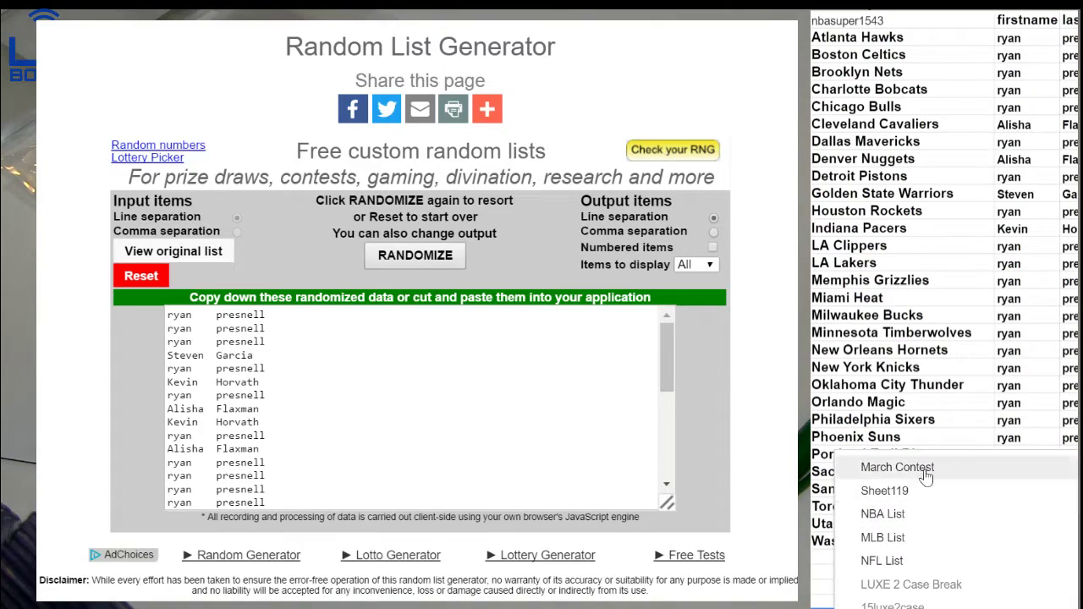
- On March Contest, set the participant's counts to 120 for 50 cred, 5 next, and 262 All Time
{"action": "left_click", "coordinate": [926, 468]}
{"action": "scroll", "coordinate": [949, 538], "scroll_direction": "down", "scroll_amount": 15}
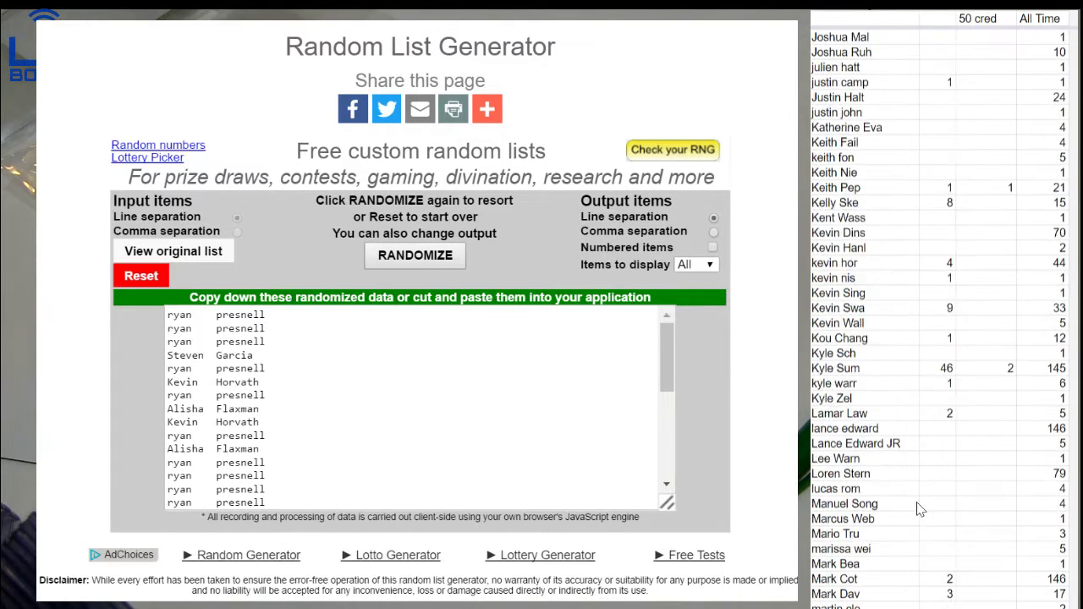
{"action": "scroll", "coordinate": [920, 509], "scroll_direction": "down", "scroll_amount": 20}
{"action": "left_click", "coordinate": [939, 282]}
{"action": "type", "text": "120"}
{"action": "key", "text": "Tab"}
{"action": "type", "text": "5"}
{"action": "key", "text": "Tab"}
{"action": "type", "text": "262"}
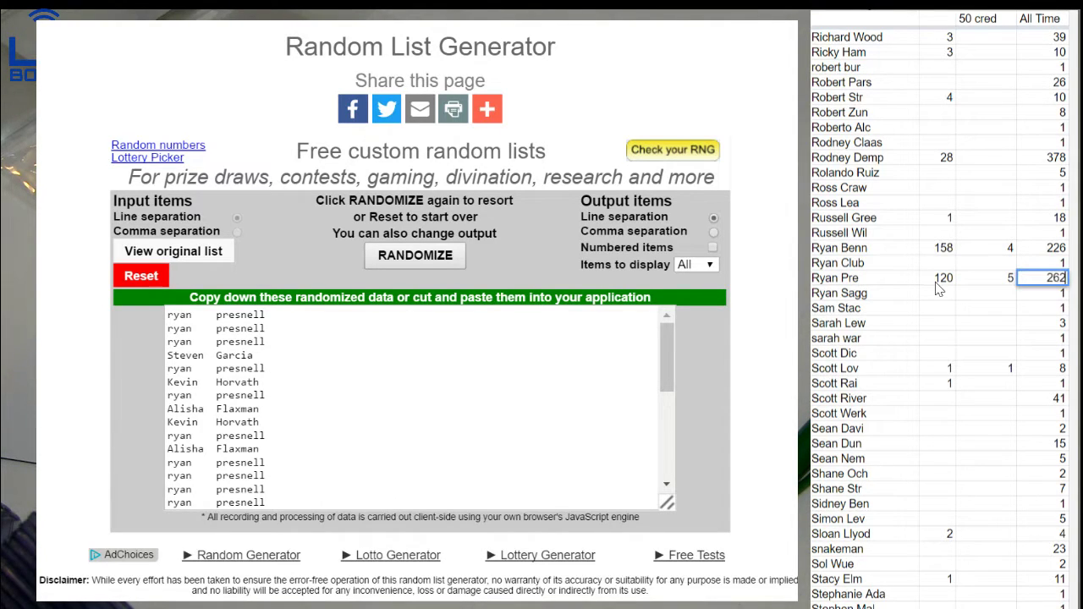
{"action": "key", "text": "Return"}
{"action": "key", "text": "alt+Tab"}
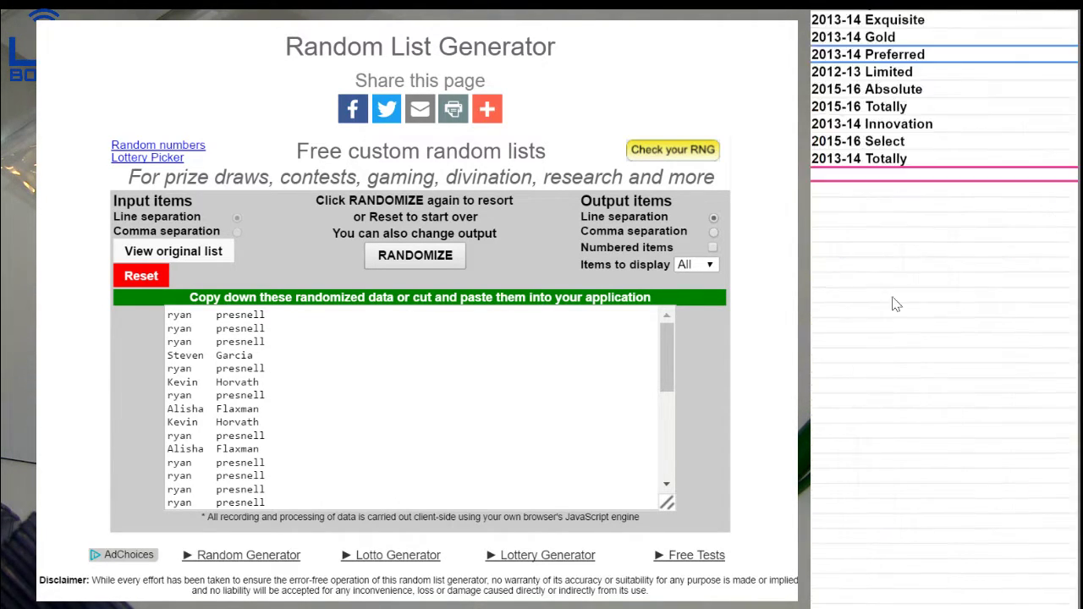
- Load the nine product names into a reset generator and shuffle them
{"action": "mouse_move", "coordinate": [844, 160]}
{"action": "left_mouse_down"}
{"action": "mouse_move", "coordinate": [872, 39]}
{"action": "mouse_move", "coordinate": [905, 140]}
{"action": "left_mouse_up"}
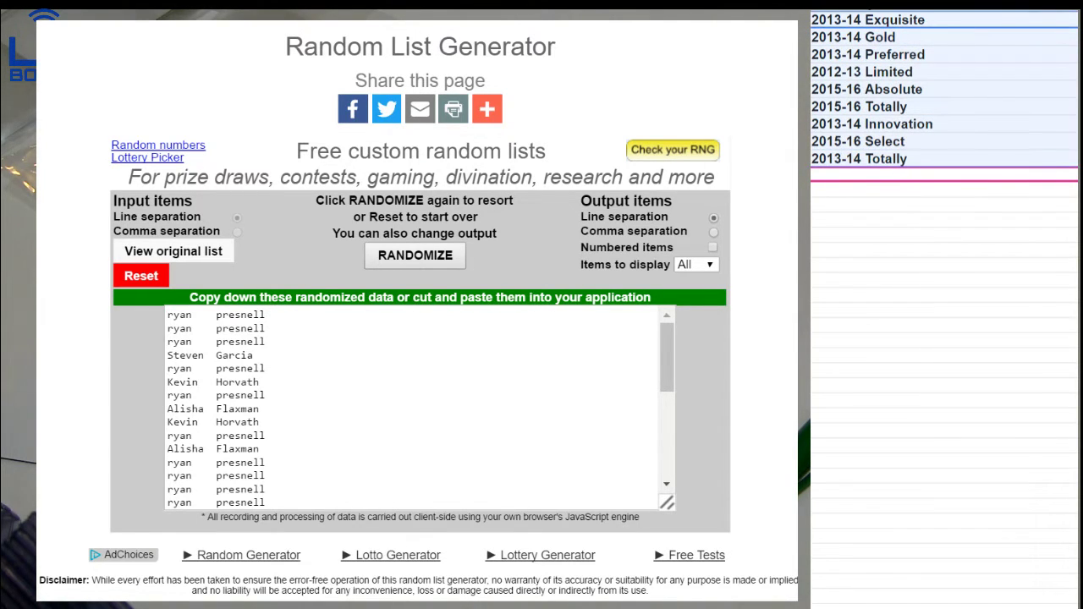
{"action": "left_click", "coordinate": [141, 276]}
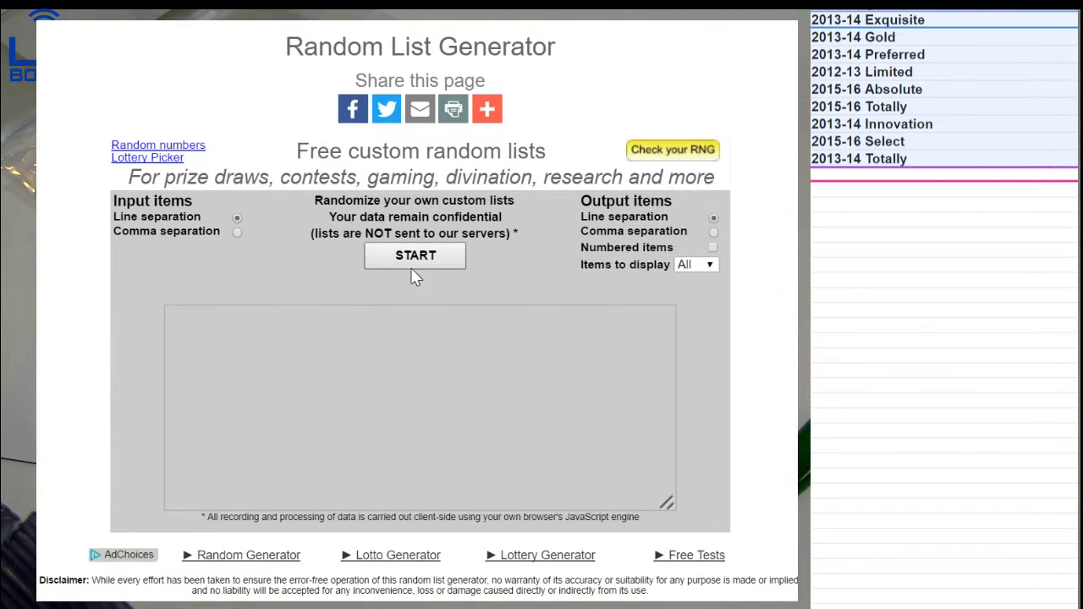
{"action": "left_click", "coordinate": [415, 255]}
{"action": "key", "text": "ctrl+v"}
{"action": "left_click", "coordinate": [419, 263]}
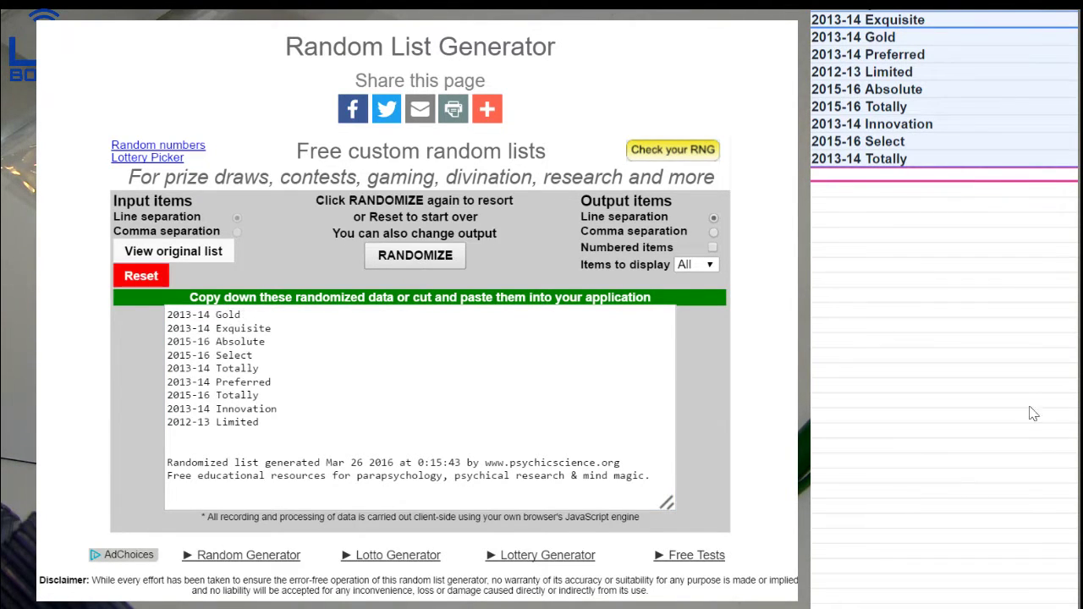
{"action": "left_click", "coordinate": [943, 378]}
{"action": "left_click", "coordinate": [846, 602]}
{"action": "scroll", "coordinate": [934, 548], "scroll_direction": "down", "scroll_amount": 3}
{"action": "scroll", "coordinate": [935, 548], "scroll_direction": "down", "scroll_amount": 15}
{"action": "scroll", "coordinate": [930, 554], "scroll_direction": "down", "scroll_amount": 10}
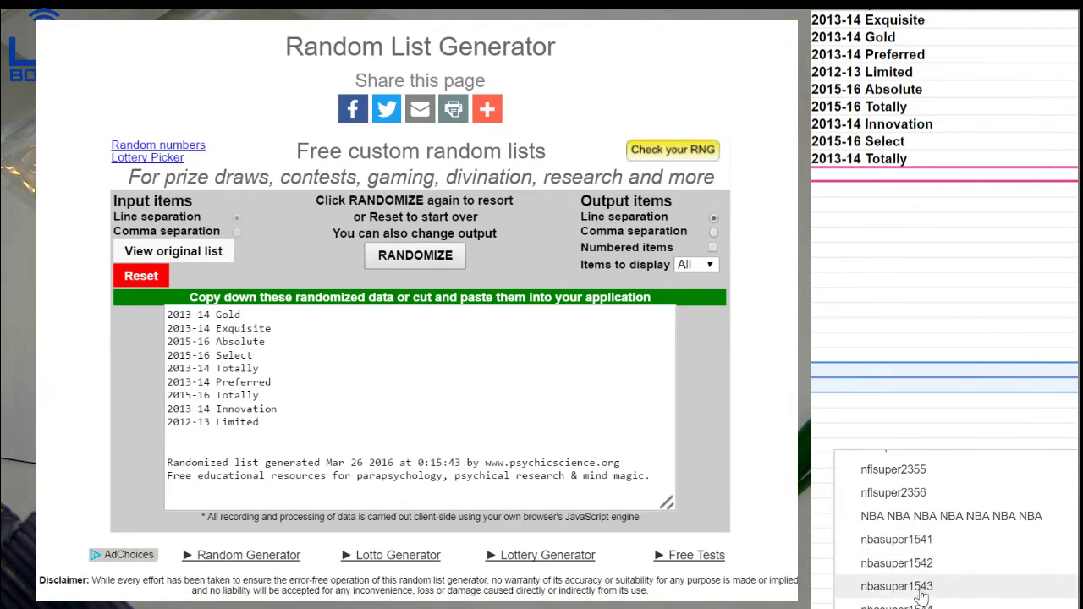
{"action": "left_click", "coordinate": [925, 589]}
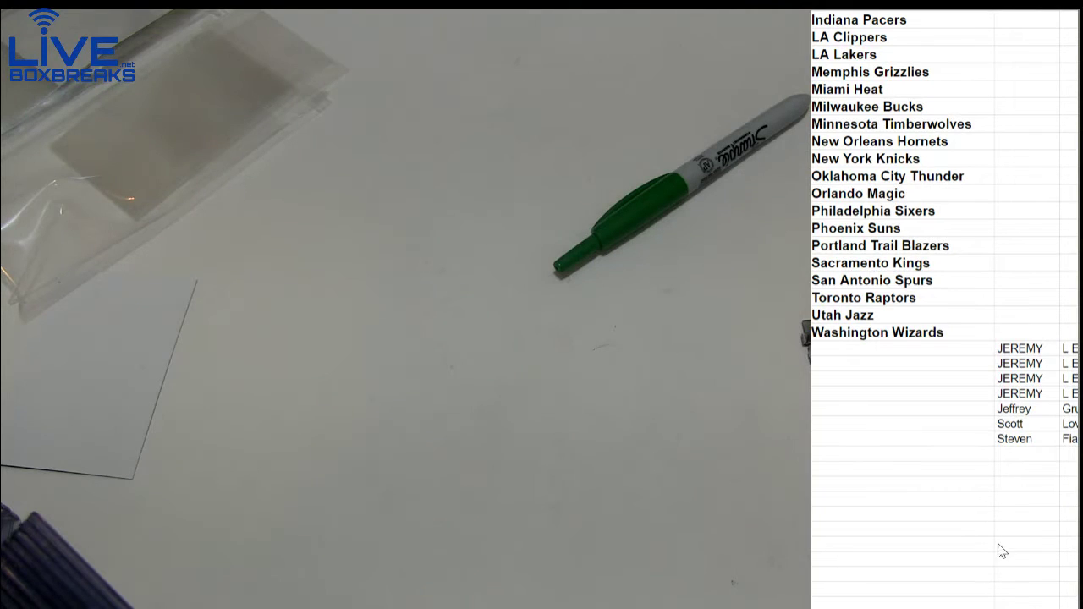
- Enter the buyer's name below the list and repeat it in the next five rows
{"action": "left_click", "coordinate": [1037, 457]}
{"action": "type", "text": "Ryan Benn"}
{"action": "key", "text": "Return"}
{"action": "key", "text": "Up"}
{"action": "key", "text": "ctrl+c"}
{"action": "key", "text": "Down"}
{"action": "key", "text": "ctrl+v"}
{"action": "key", "text": "Down"}
{"action": "key", "text": "ctrl+v"}
{"action": "key", "text": "Down"}
{"action": "key", "text": "ctrl+v"}
{"action": "key", "text": "Down"}
{"action": "key", "text": "ctrl+v"}
{"action": "key", "text": "Down"}
{"action": "key", "text": "ctrl+v"}
{"action": "key", "text": "Down"}
{"action": "key", "text": "ctrl+v"}
{"action": "key", "text": "Down"}
{"action": "key", "text": "ctrl+v"}
{"action": "key", "text": "Down"}
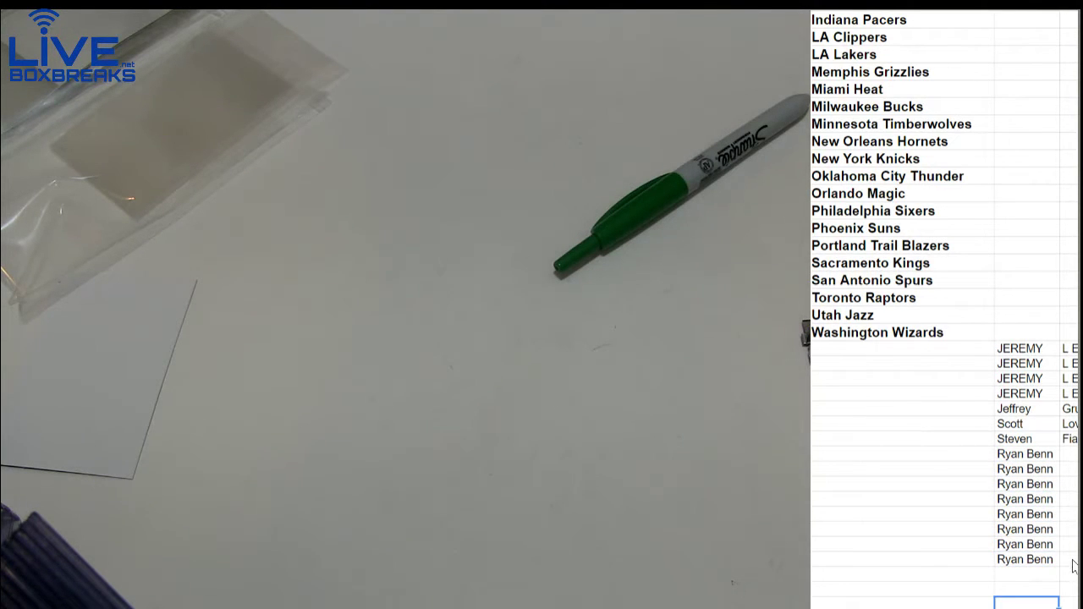
- Copy the whole two-column buyer list below the teams
{"action": "left_click_drag", "start_coordinate": [1069, 560], "coordinate": [1040, 357]}
{"action": "left_click", "coordinate": [1039, 496]}
{"action": "left_click", "coordinate": [1034, 560]}
{"action": "left_click", "coordinate": [1039, 458], "text": "shift"}
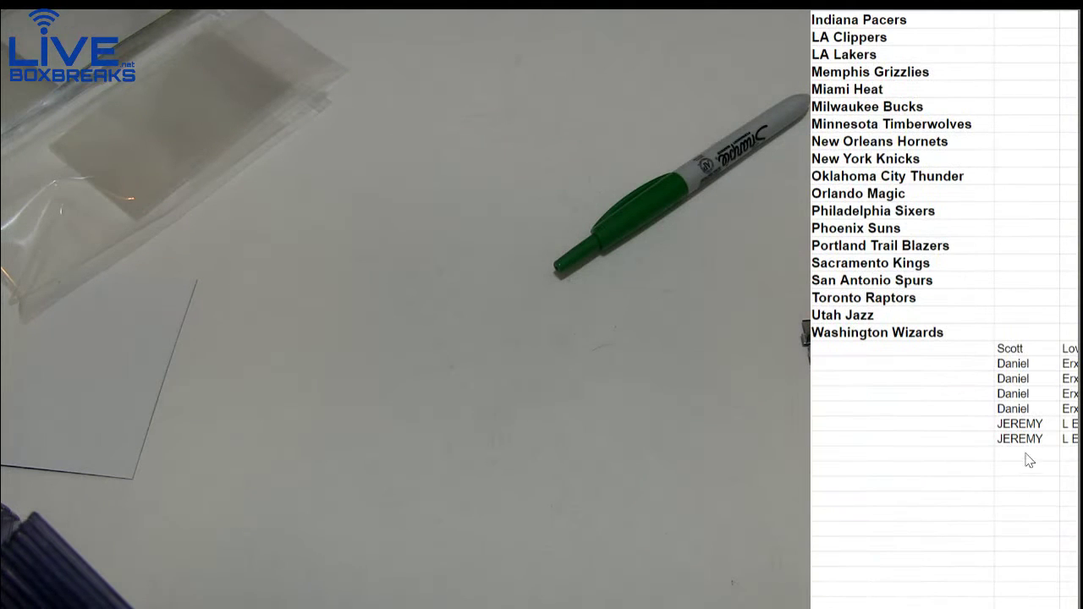
{"action": "key", "text": "ctrl+c"}
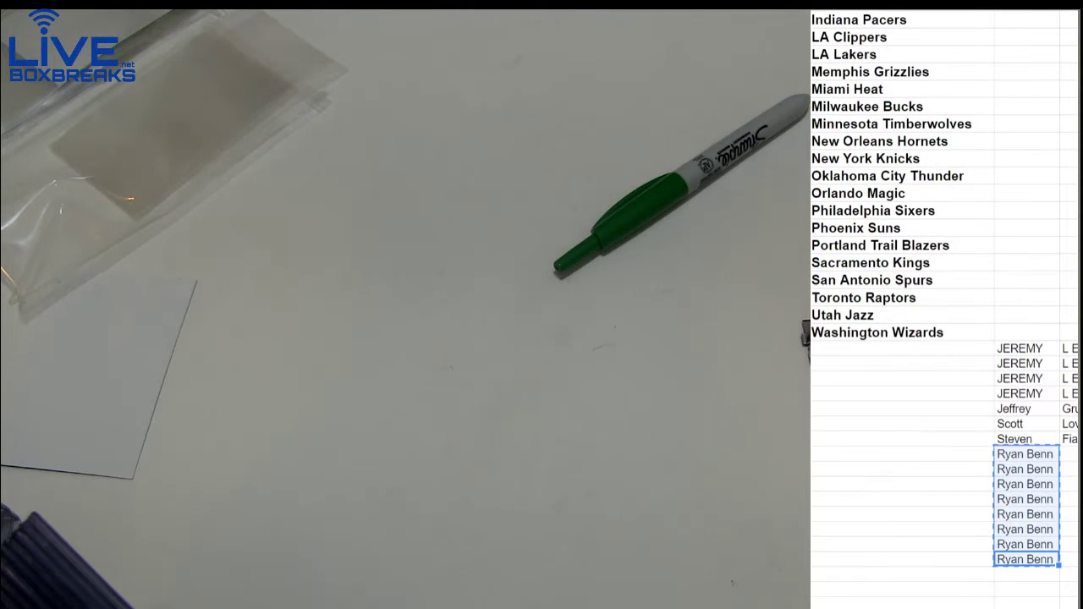
{"action": "mouse_move", "coordinate": [1069, 560]}
{"action": "left_mouse_down"}
{"action": "mouse_move", "coordinate": [1066, 368]}
{"action": "mouse_move", "coordinate": [1049, 358]}
{"action": "left_mouse_up"}
{"action": "key", "text": "ctrl+c"}
- Paste the buyer list beside the teams from Atlanta Hawks and again from Miami Heat
{"action": "scroll", "coordinate": [1049, 358], "scroll_direction": "up", "scroll_amount": 5}
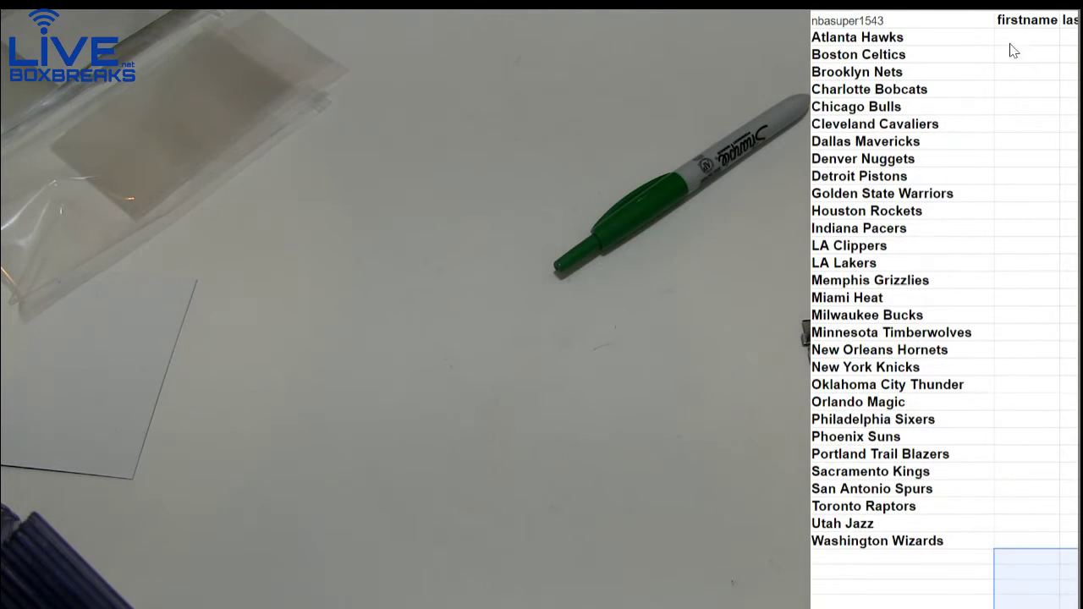
{"action": "left_click", "coordinate": [1020, 39]}
{"action": "key", "text": "ctrl+v"}
{"action": "left_click", "coordinate": [1015, 298]}
{"action": "key", "text": "ctrl+v"}
{"action": "left_click", "coordinate": [1017, 489]}
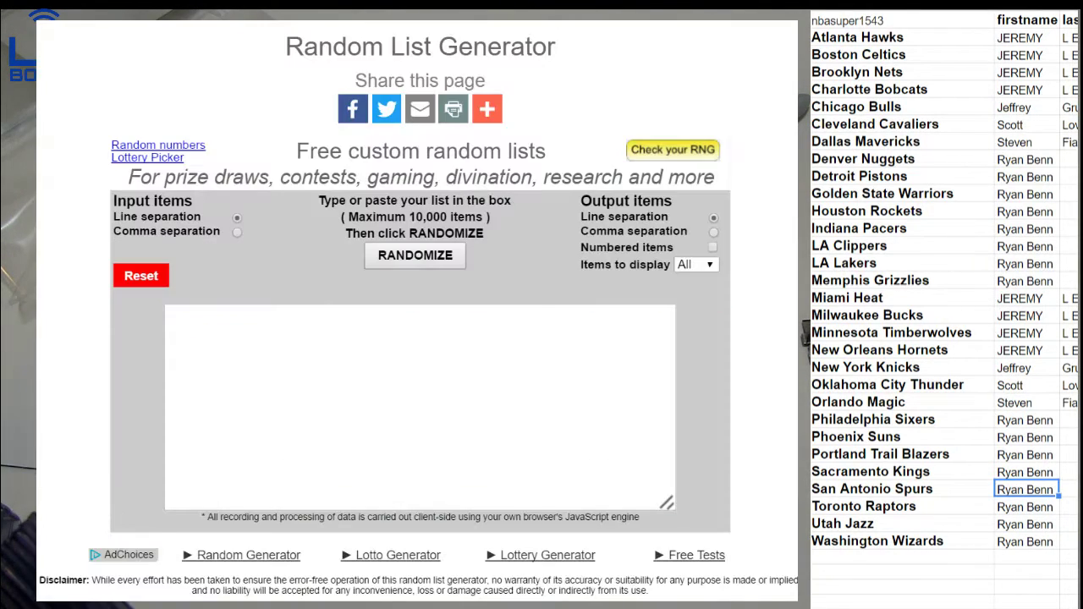
- Copy the team rows' buyer names into the generator and shuffle them
{"action": "left_click_drag", "start_coordinate": [1067, 542], "coordinate": [1049, 39]}
{"action": "key", "text": "ctrl+c"}
{"action": "left_click", "coordinate": [211, 444]}
{"action": "key", "text": "ctrl+v"}
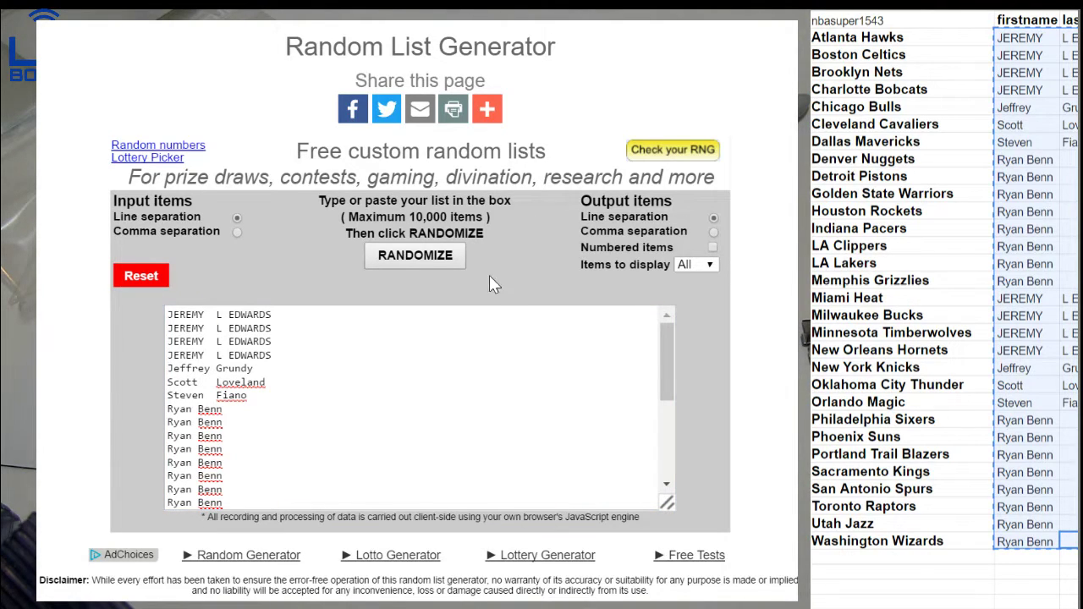
{"action": "left_click", "coordinate": [416, 254]}
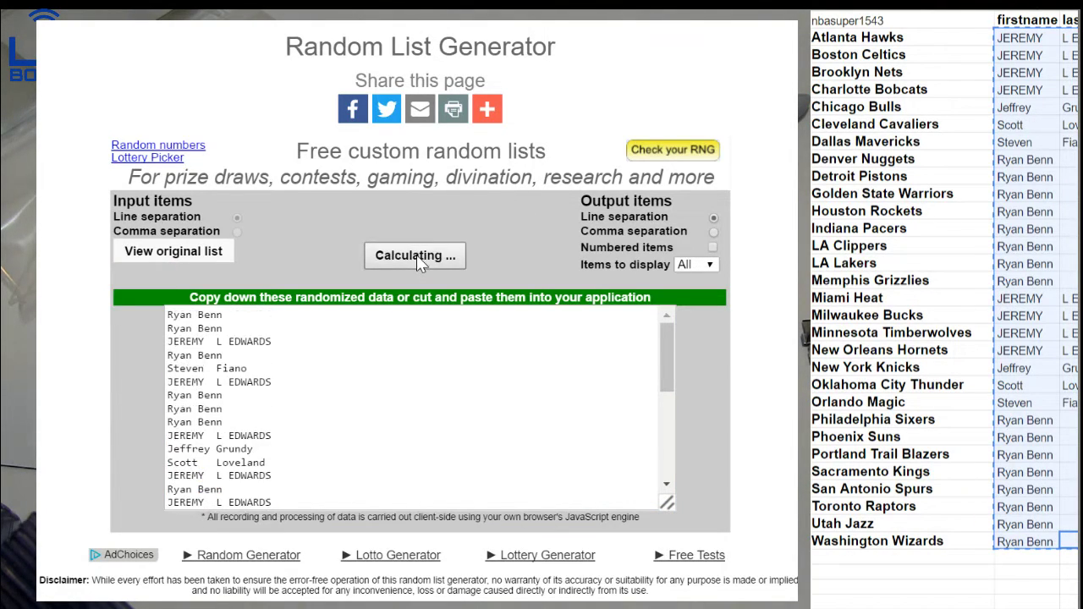
- Paste the shuffled buyers beside the teams from Atlanta Hawks, then reset and reload the generator
{"action": "scroll", "coordinate": [415, 406], "scroll_direction": "down", "scroll_amount": 1}
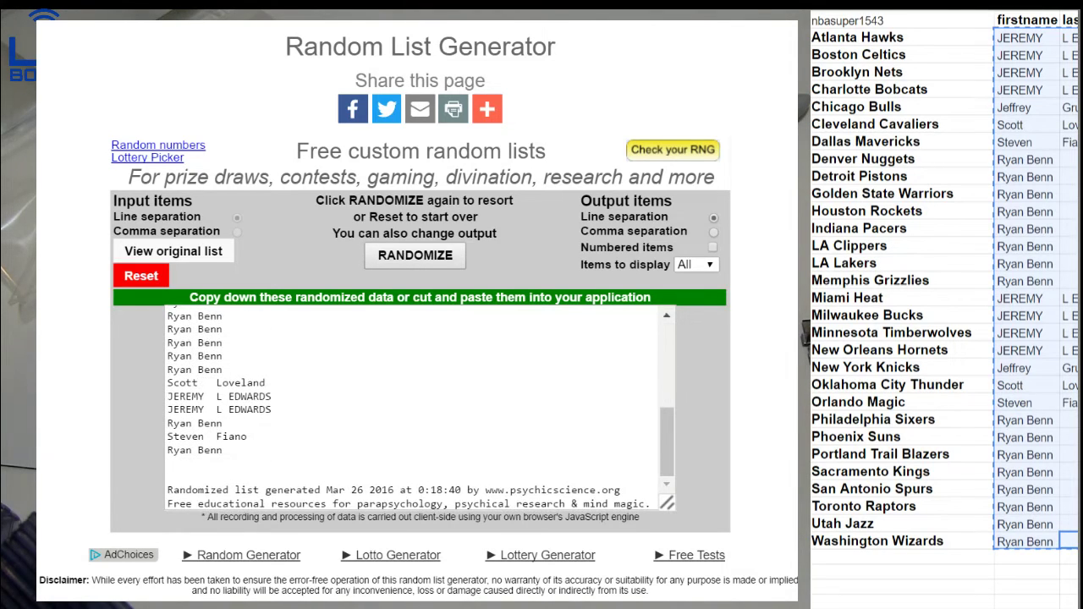
{"action": "key", "text": "ctrl+a"}
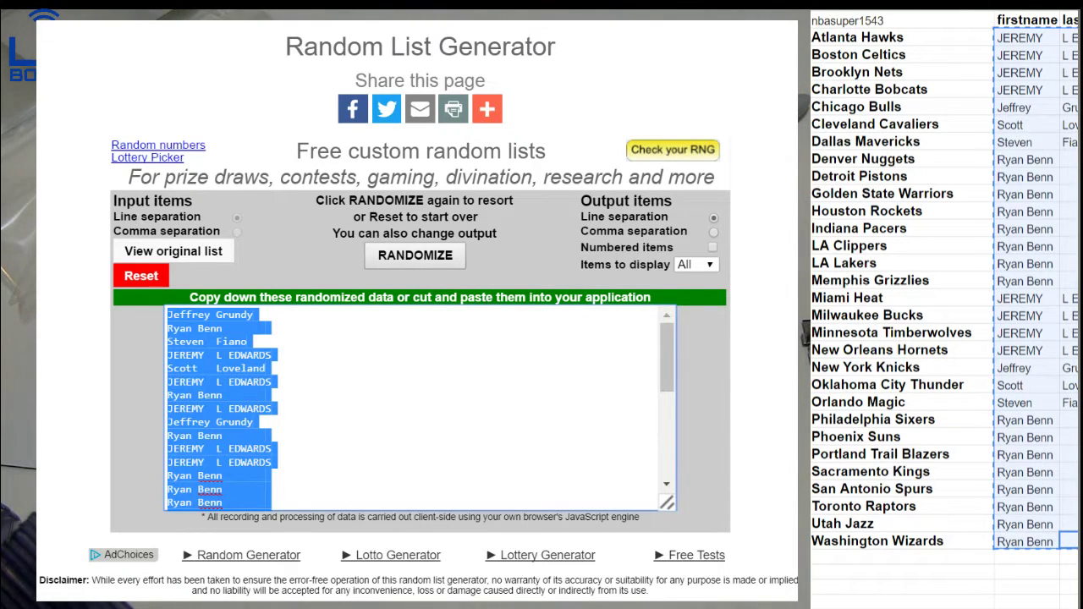
{"action": "left_click", "coordinate": [1024, 37]}
{"action": "key", "text": "ctrl+v"}
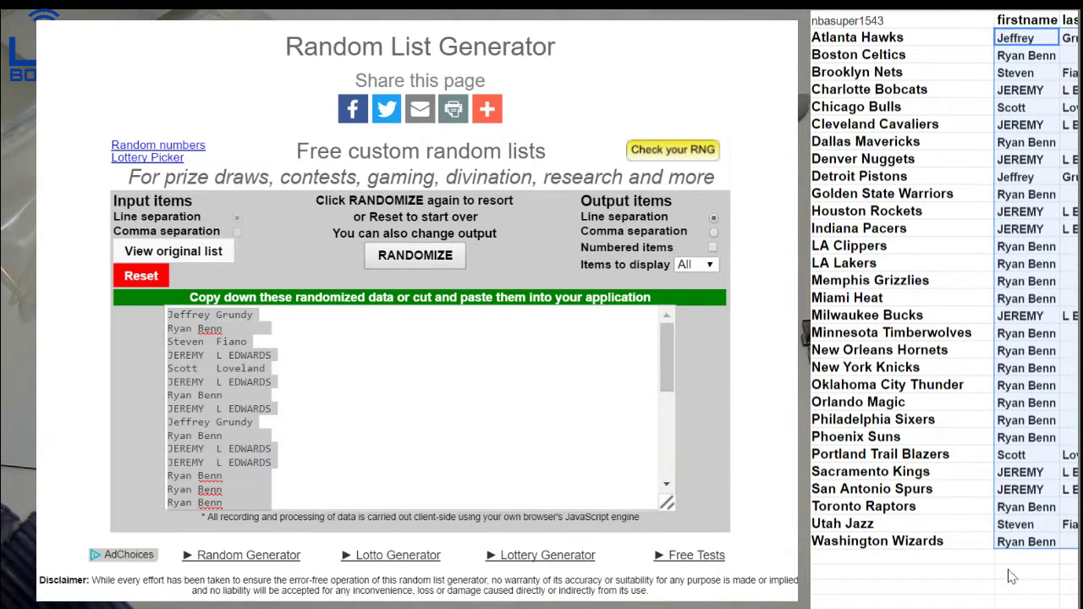
{"action": "left_click", "coordinate": [152, 279]}
{"action": "left_click", "coordinate": [441, 253]}
{"action": "key", "text": "ctrl+v"}
- Reshuffle the buyer names in the randomizer and bring up the March Contest sheet
{"action": "left_click", "coordinate": [434, 257]}
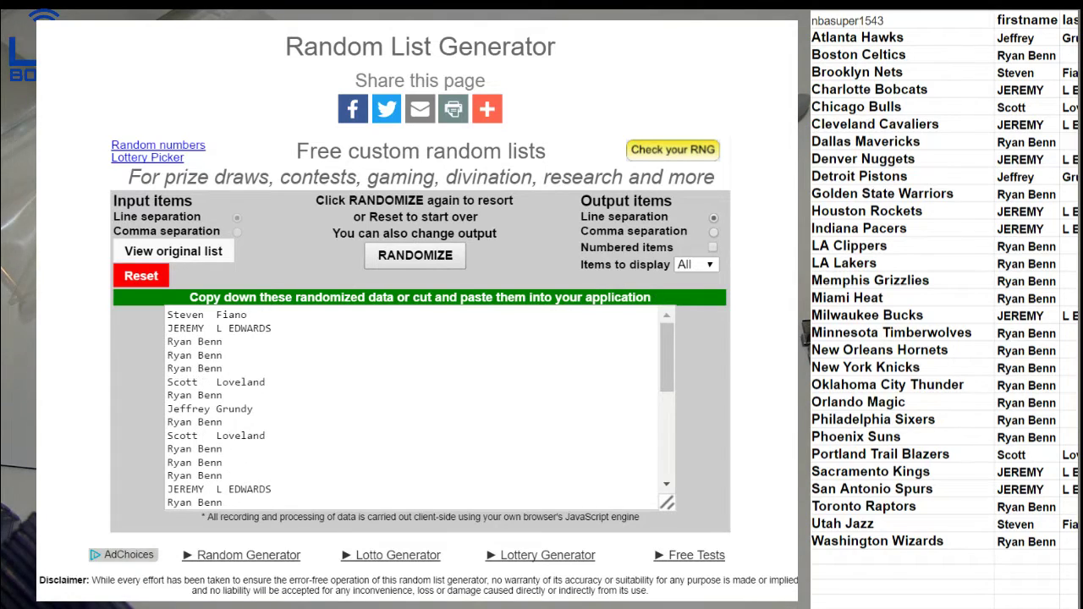
{"action": "scroll", "coordinate": [907, 484], "scroll_direction": "up", "scroll_amount": 10}
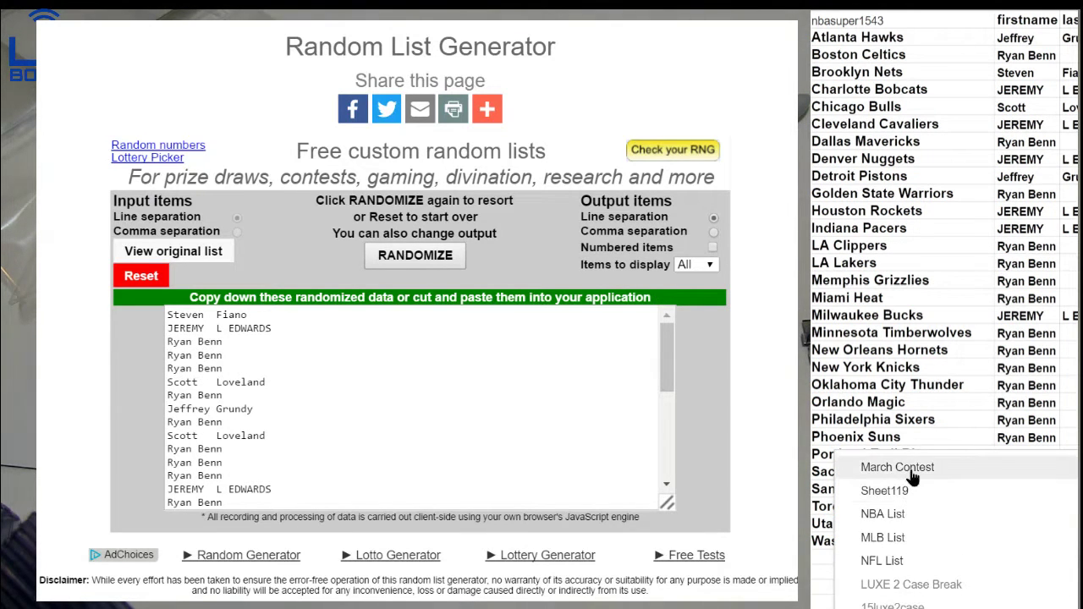
{"action": "left_click", "coordinate": [911, 474]}
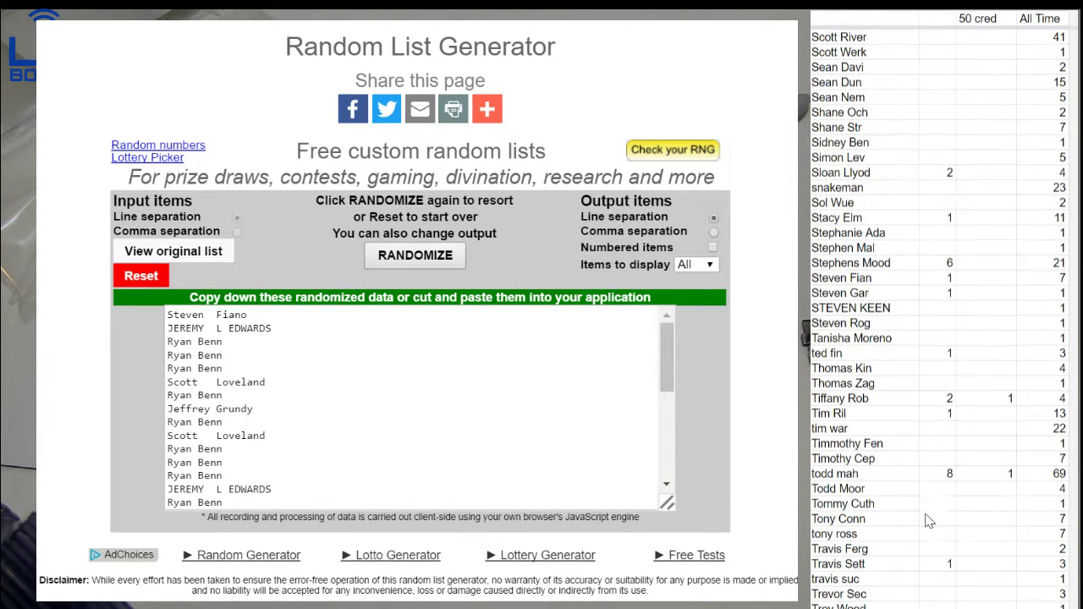
- Set the participant's March Contest counts to 2 for 50 cred, 1 next to it, and 8 All Time
{"action": "left_click", "coordinate": [945, 279]}
{"action": "type", "text": "2"}
{"action": "key", "text": "Tab"}
{"action": "type", "text": "1"}
{"action": "key", "text": "Tab"}
{"action": "type", "text": "8"}
{"action": "key", "text": "Return"}
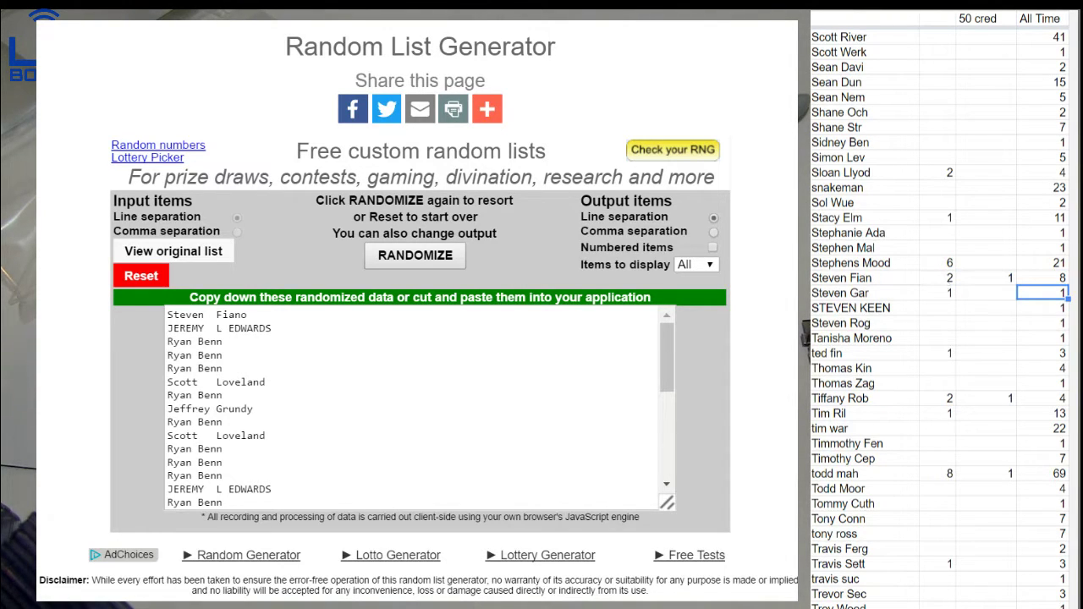
{"action": "key", "text": "ctrl+shift+Page_Down"}
- Paste the nine card products into the generator and reshuffle until 2013-14 Gold comes first
{"action": "left_click_drag", "start_coordinate": [931, 161], "coordinate": [918, 20]}
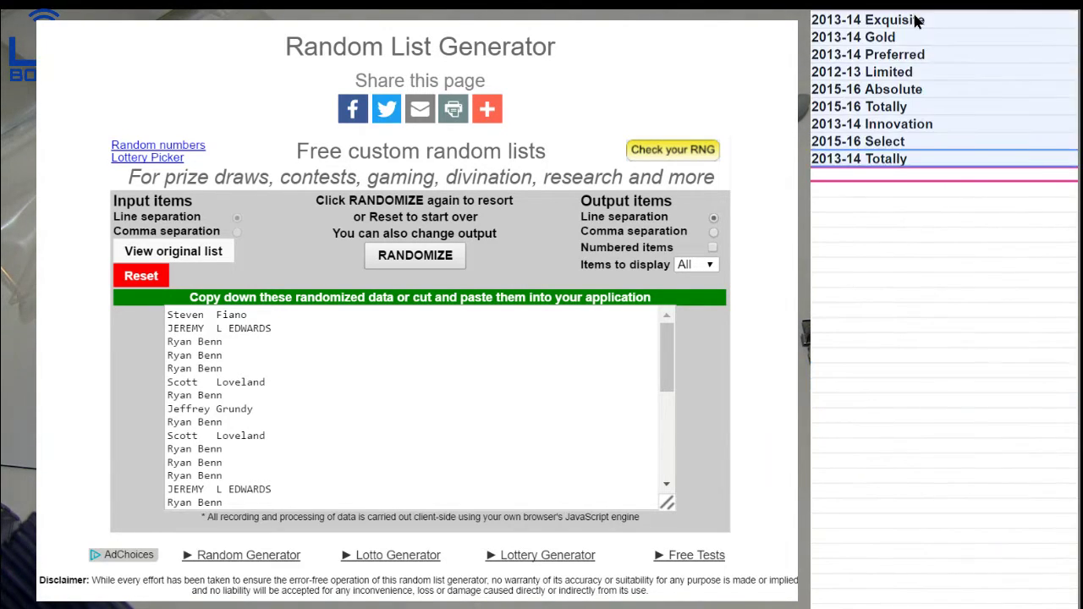
{"action": "left_click", "coordinate": [129, 272]}
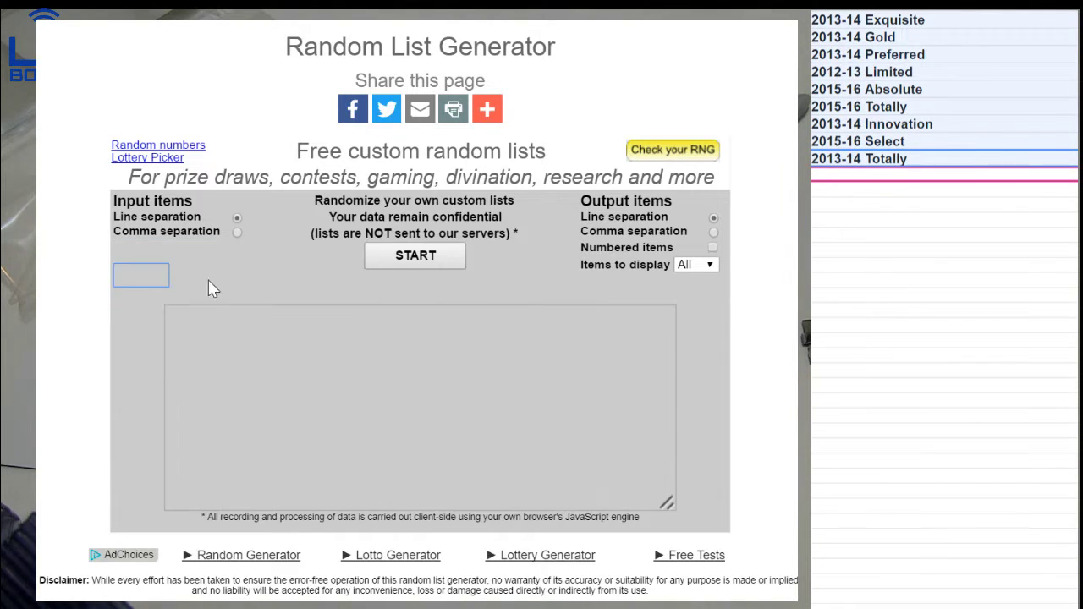
{"action": "key", "text": "ctrl+v"}
{"action": "left_click", "coordinate": [421, 258]}
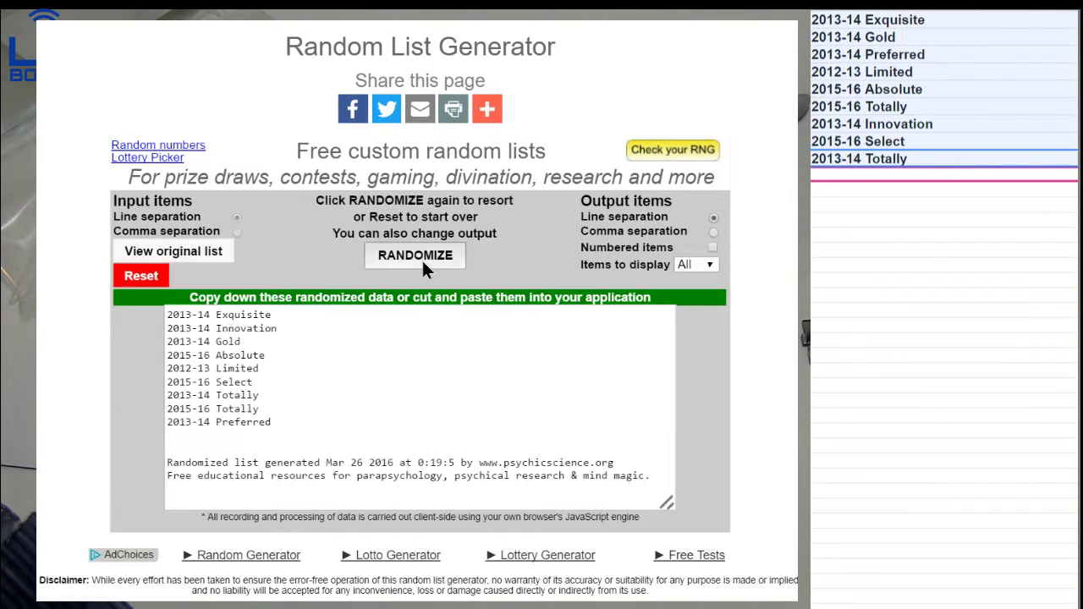
{"action": "left_click", "coordinate": [422, 261]}
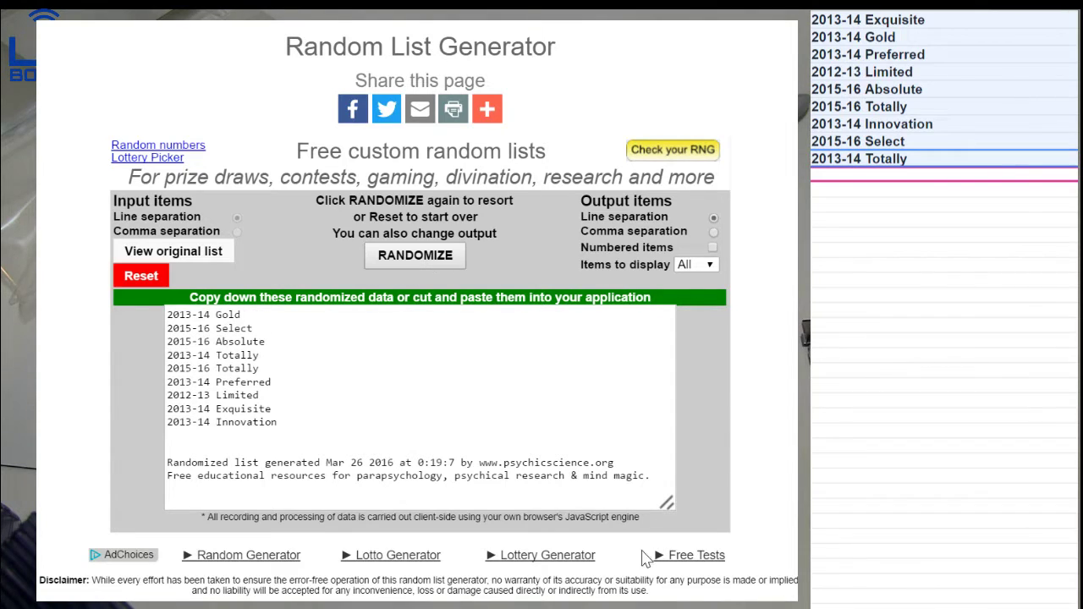
{"action": "left_click", "coordinate": [1031, 385]}
- Switch the spreadsheet to the nbasuper1543 NBA team sheet
{"action": "left_click", "coordinate": [846, 605]}
{"action": "scroll", "coordinate": [962, 550], "scroll_direction": "down", "scroll_amount": 10}
{"action": "scroll", "coordinate": [962, 547], "scroll_direction": "down", "scroll_amount": 15}
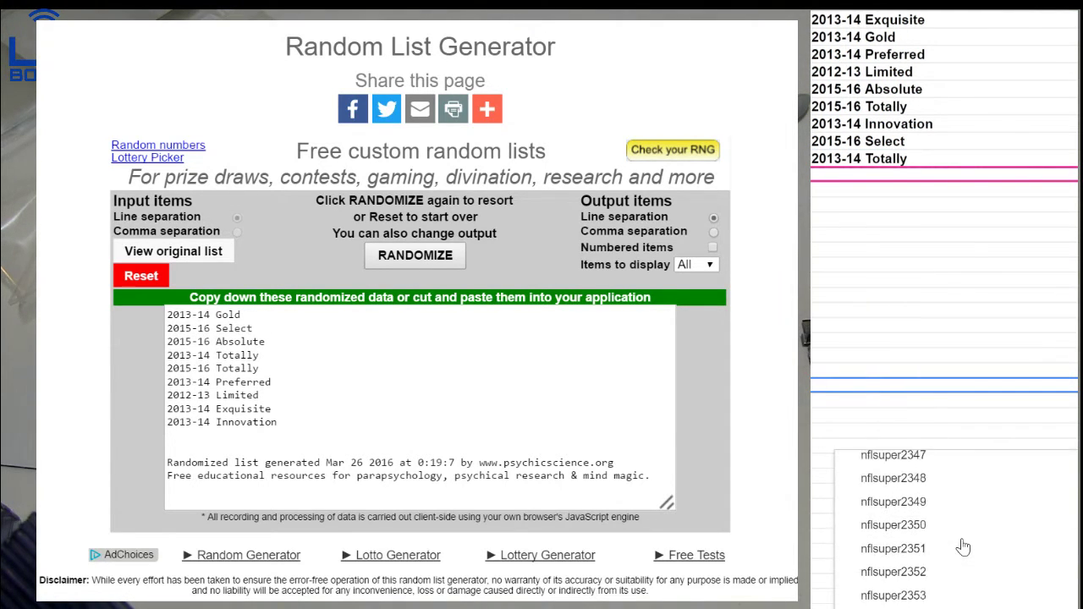
{"action": "left_click", "coordinate": [954, 541]}
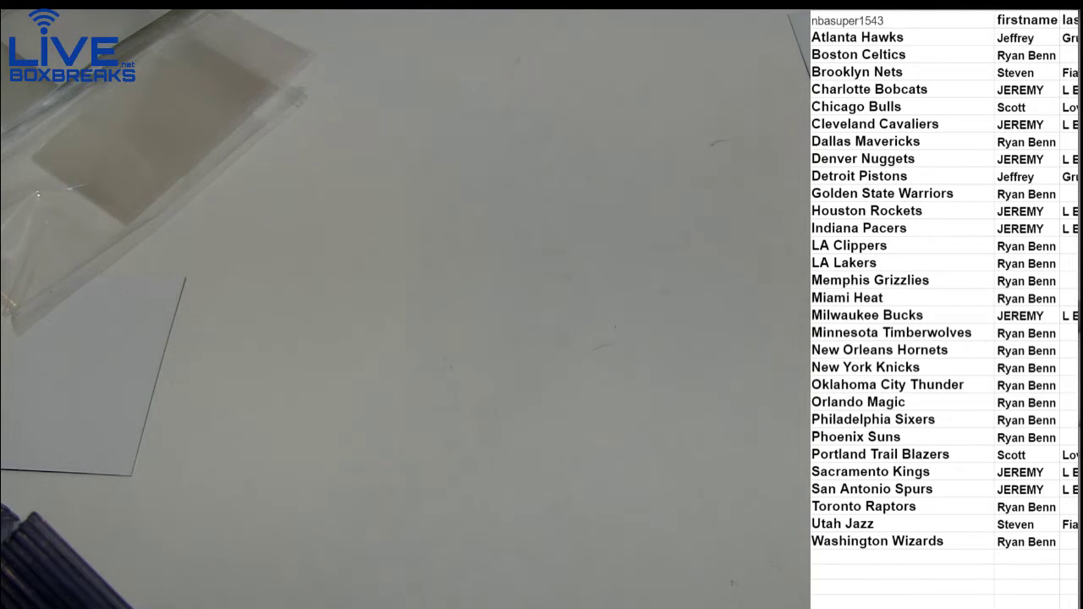
- Paste the copied buyer names into the firstname cells from Atlanta Hawks and from Miami Heat
{"action": "scroll", "coordinate": [1068, 605], "scroll_direction": "down", "scroll_amount": 4}
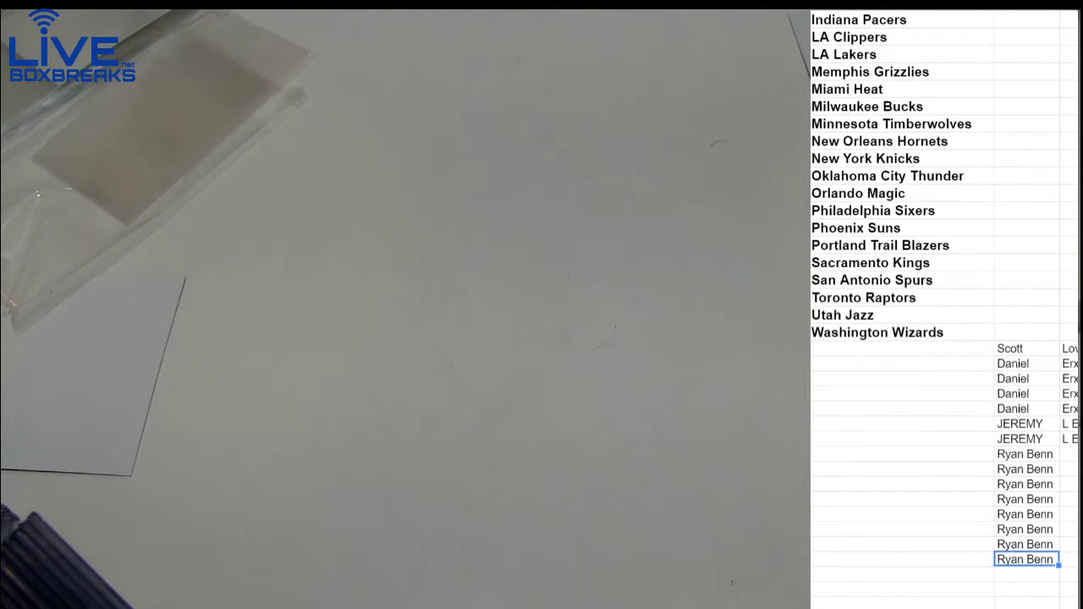
{"action": "mouse_move", "coordinate": [1026, 559]}
{"action": "left_mouse_down"}
{"action": "mouse_move", "coordinate": [1047, 452]}
{"action": "mouse_move", "coordinate": [1037, 360]}
{"action": "mouse_move", "coordinate": [1027, 367]}
{"action": "left_mouse_up"}
{"action": "scroll", "coordinate": [1018, 100], "scroll_direction": "up", "scroll_amount": 4}
{"action": "left_click", "coordinate": [1021, 38]}
{"action": "key", "text": "ctrl+v"}
{"action": "left_click", "coordinate": [1019, 297]}
{"action": "key", "text": "ctrl+v"}
{"action": "left_click", "coordinate": [1025, 471]}
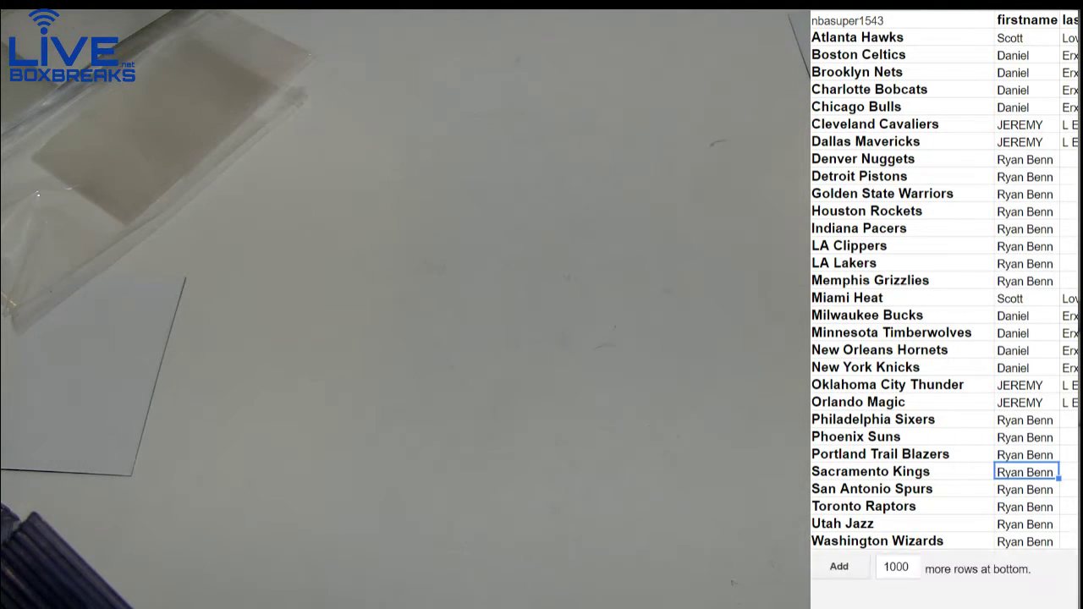
- Load both name columns for all 30 teams into the randomizer and shuffle them
{"action": "key", "text": "ctrl+a"}
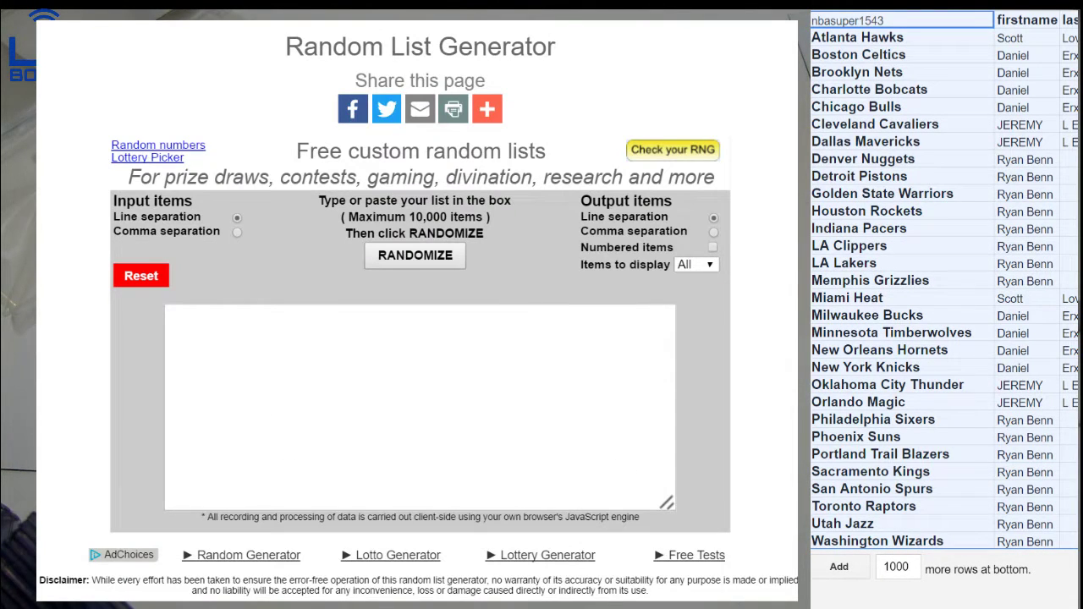
{"action": "left_click_drag", "start_coordinate": [1068, 541], "coordinate": [1034, 52]}
{"action": "key", "text": "Left"}
{"action": "left_click_drag", "start_coordinate": [1069, 541], "coordinate": [1030, 50]}
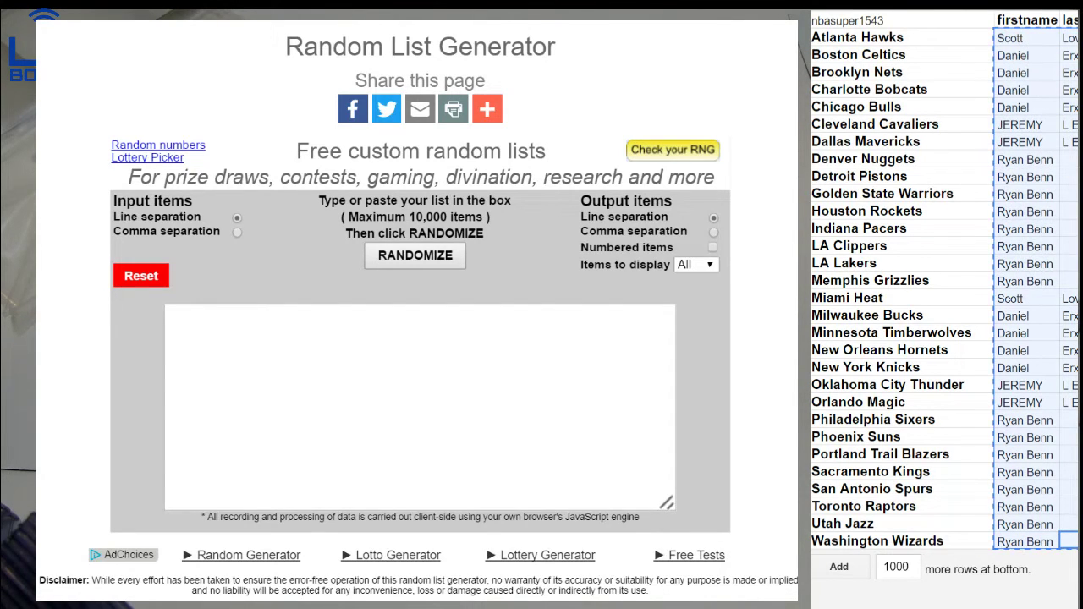
{"action": "key", "text": "ctrl+v"}
{"action": "left_click", "coordinate": [403, 258]}
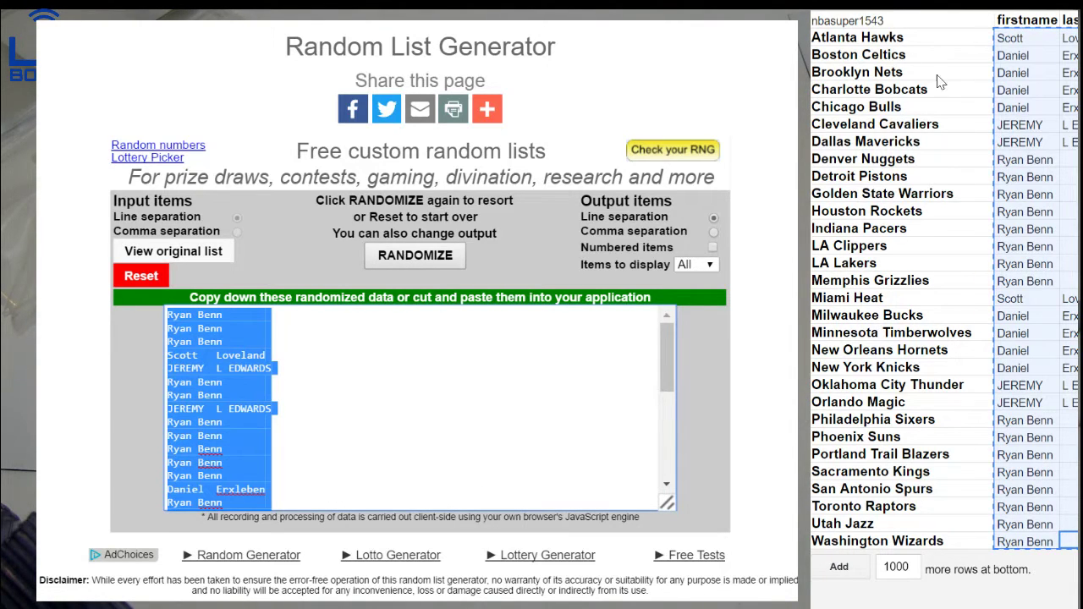
- Put the shuffled names back beside the teams, then reset and reshuffle the name list
{"action": "left_click", "coordinate": [1025, 316]}
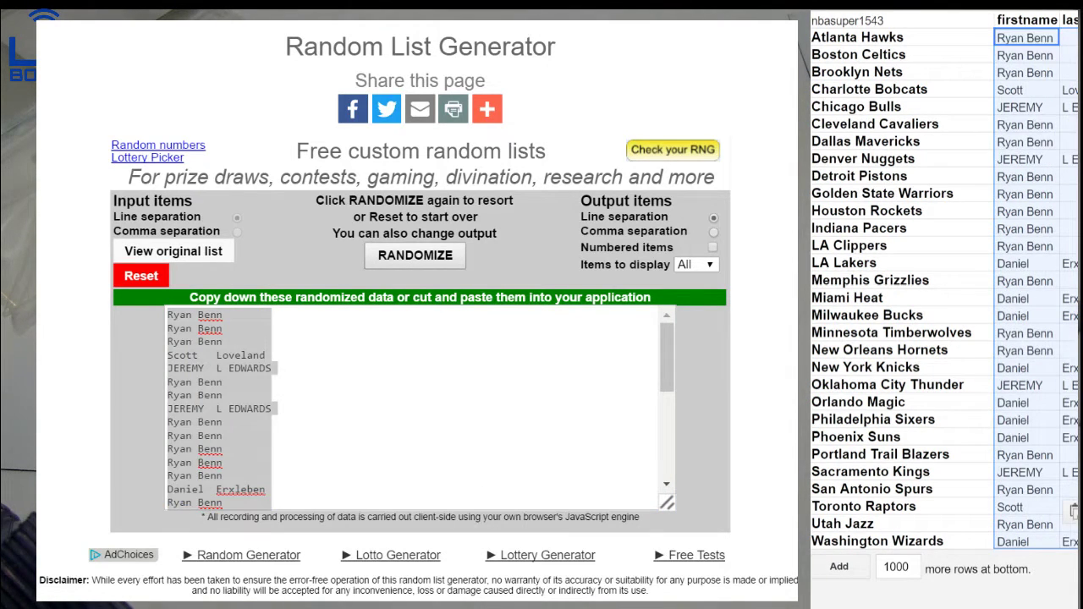
{"action": "left_click", "coordinate": [139, 278]}
{"action": "left_click", "coordinate": [442, 260]}
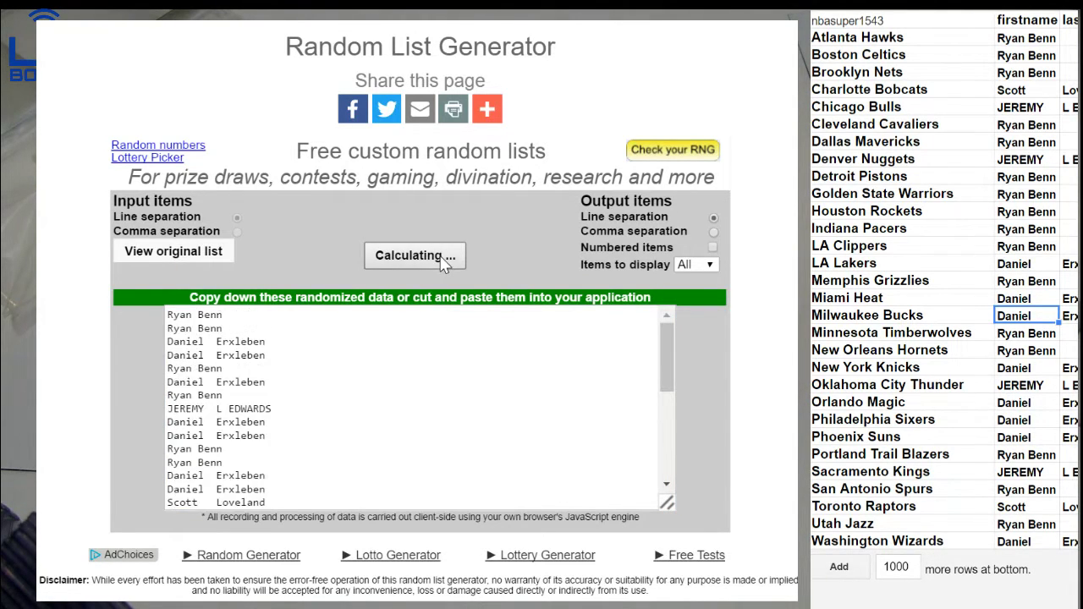
- On March Contest, set the buyer's row to 30 for 50 cred, 1 beside it, and 142 All Time
{"action": "left_click", "coordinate": [825, 605]}
{"action": "scroll", "coordinate": [915, 478], "scroll_direction": "up", "scroll_amount": 10}
{"action": "left_click", "coordinate": [915, 472]}
{"action": "scroll", "coordinate": [926, 465], "scroll_direction": "up", "scroll_amount": 15}
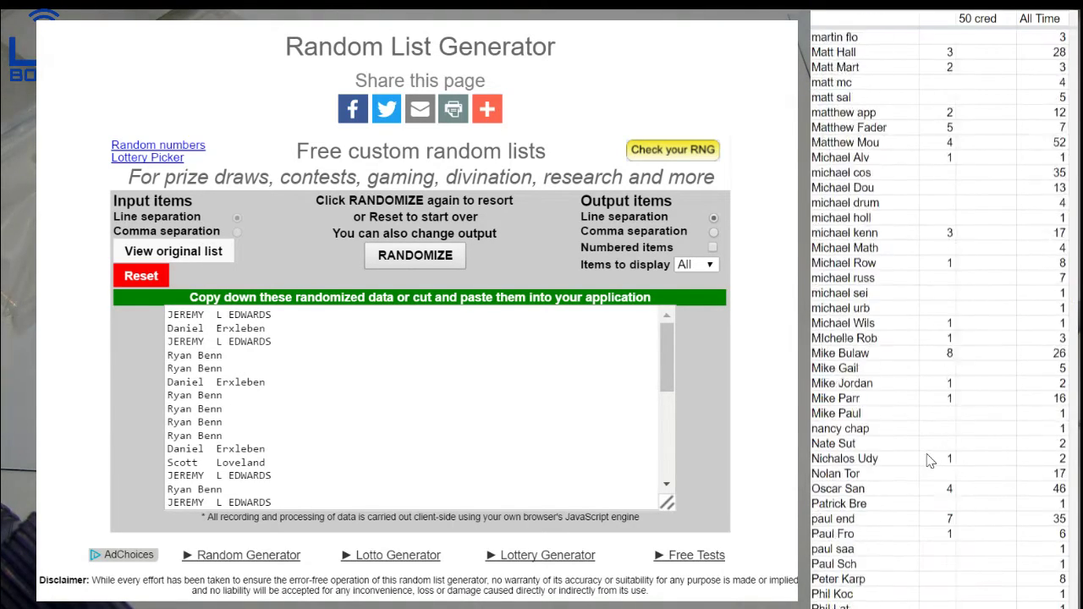
{"action": "scroll", "coordinate": [935, 328], "scroll_direction": "up", "scroll_amount": 3}
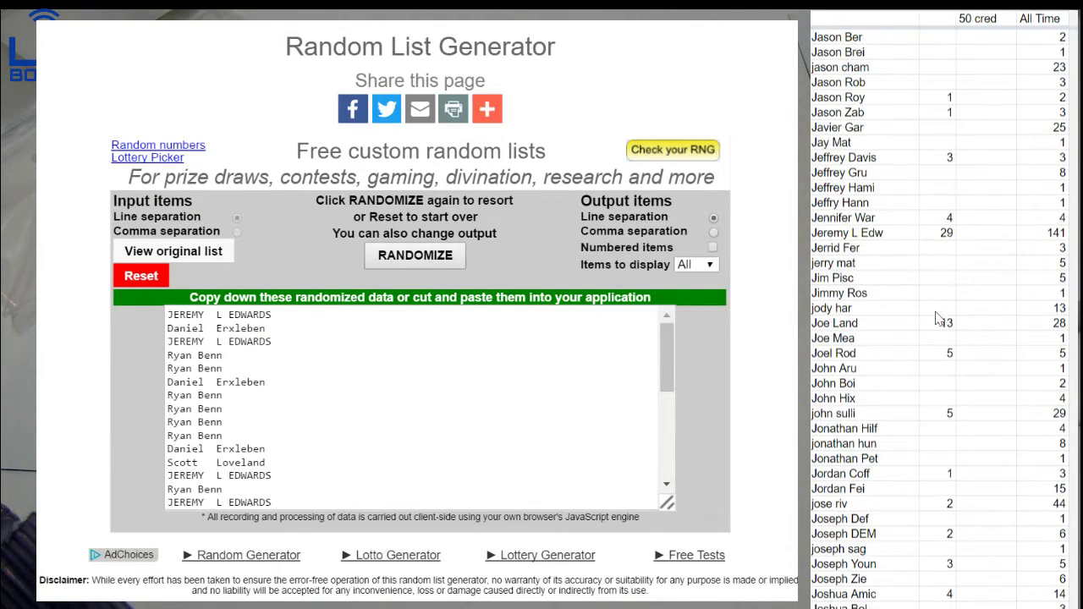
{"action": "type", "text": "30"}
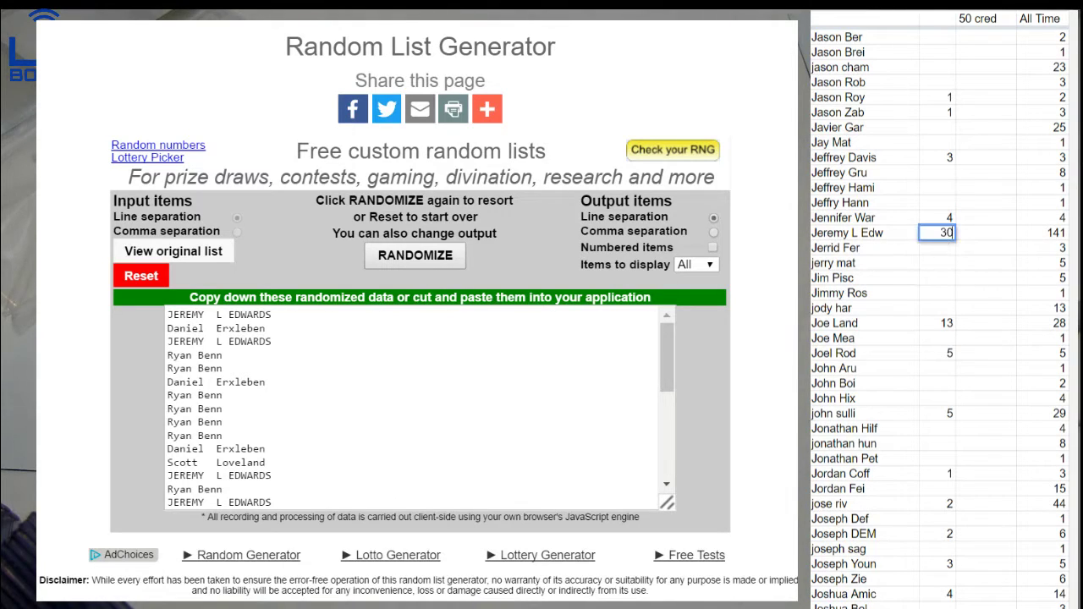
{"action": "key", "text": "Right"}
{"action": "type", "text": "1"}
{"action": "key", "text": "Right"}
{"action": "type", "text": "142"}
{"action": "key", "text": "Return"}
{"action": "key", "text": "alt+shift+k"}
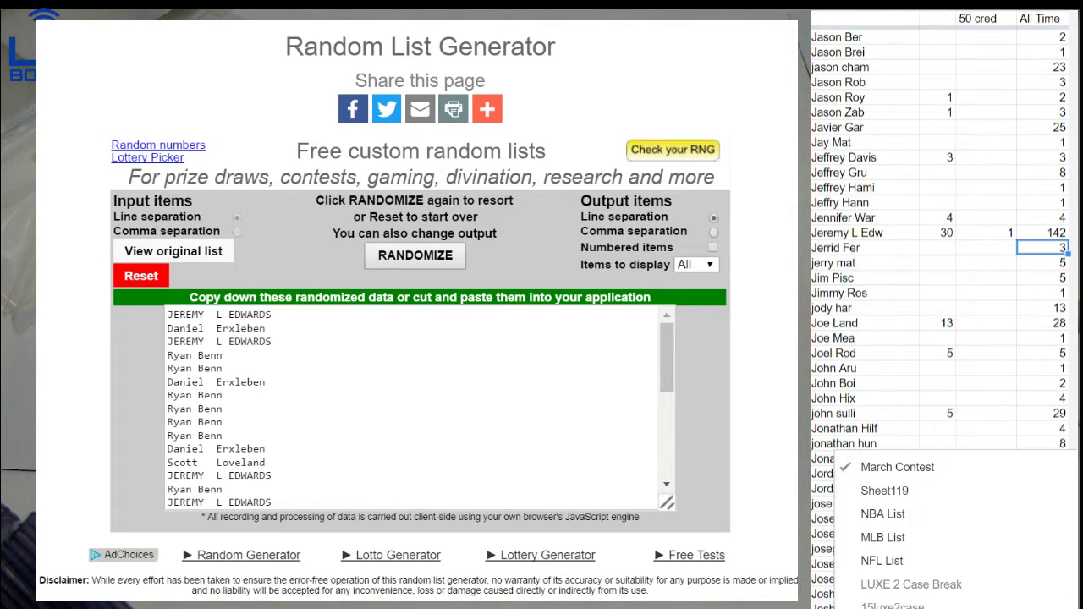
- Copy the nine card products into the generator and shuffle until 2013-14 Exquisite leads
{"action": "left_click", "coordinate": [882, 513]}
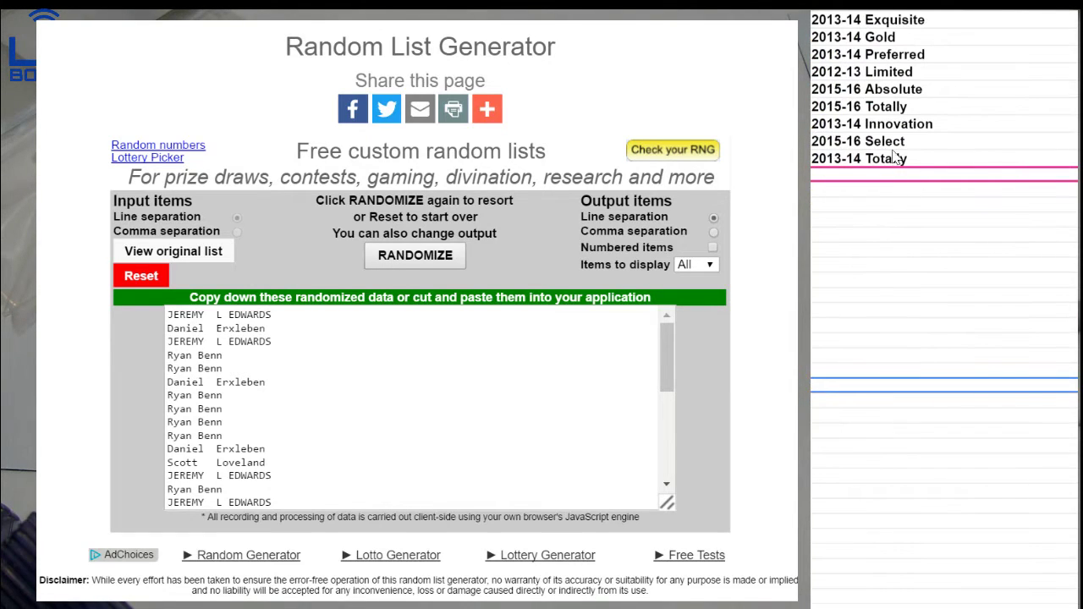
{"action": "left_click_drag", "start_coordinate": [894, 155], "coordinate": [903, 20]}
{"action": "key", "text": "ctrl+c"}
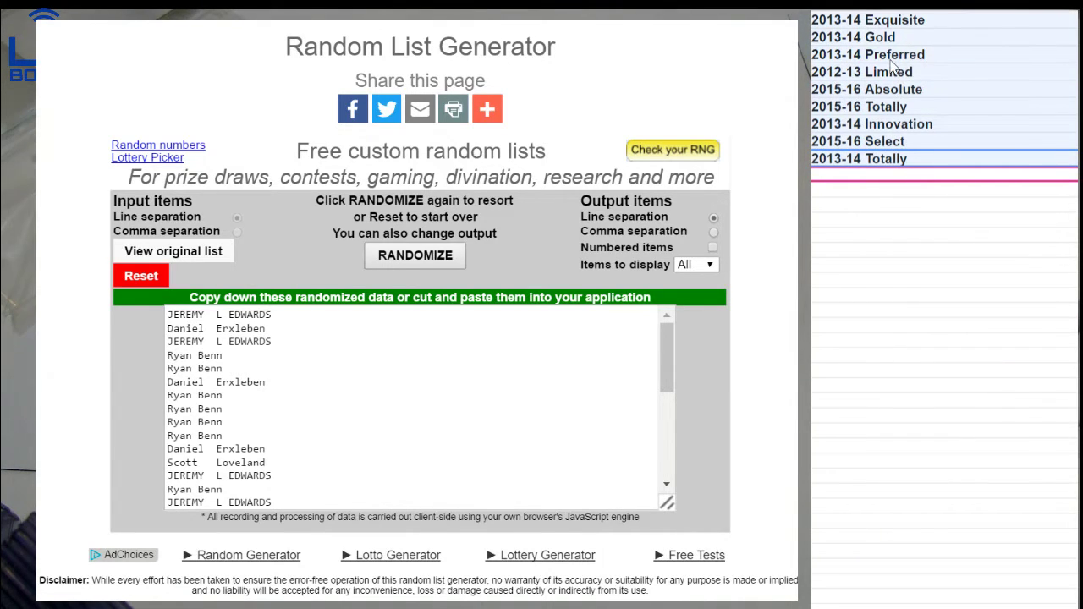
{"action": "left_click", "coordinate": [140, 276]}
{"action": "left_click", "coordinate": [415, 256]}
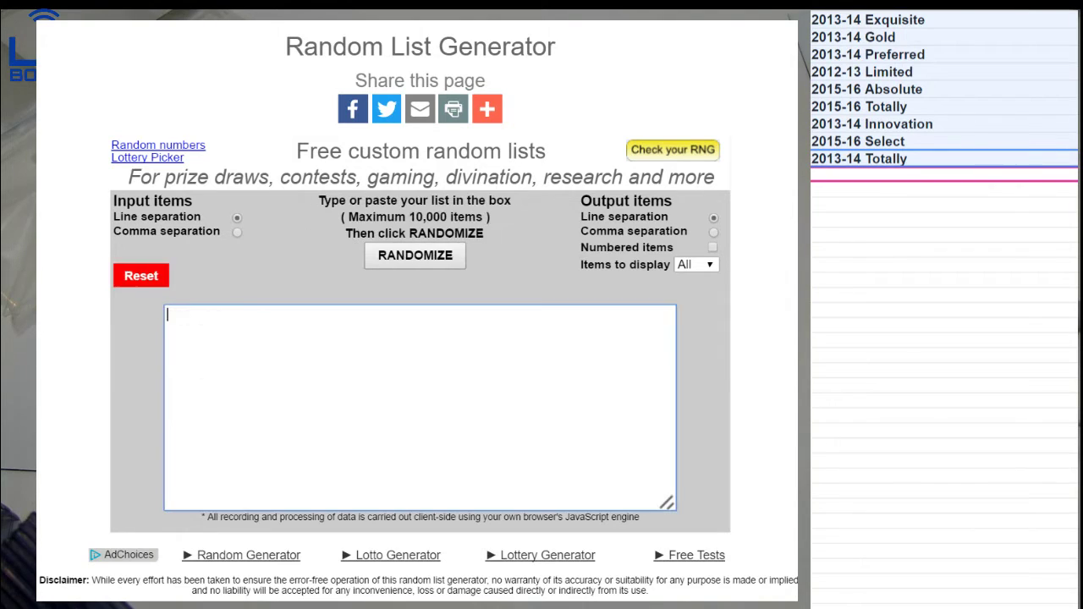
{"action": "key", "text": "ctrl+v"}
{"action": "left_click", "coordinate": [437, 257]}
{"action": "left_click", "coordinate": [438, 257]}
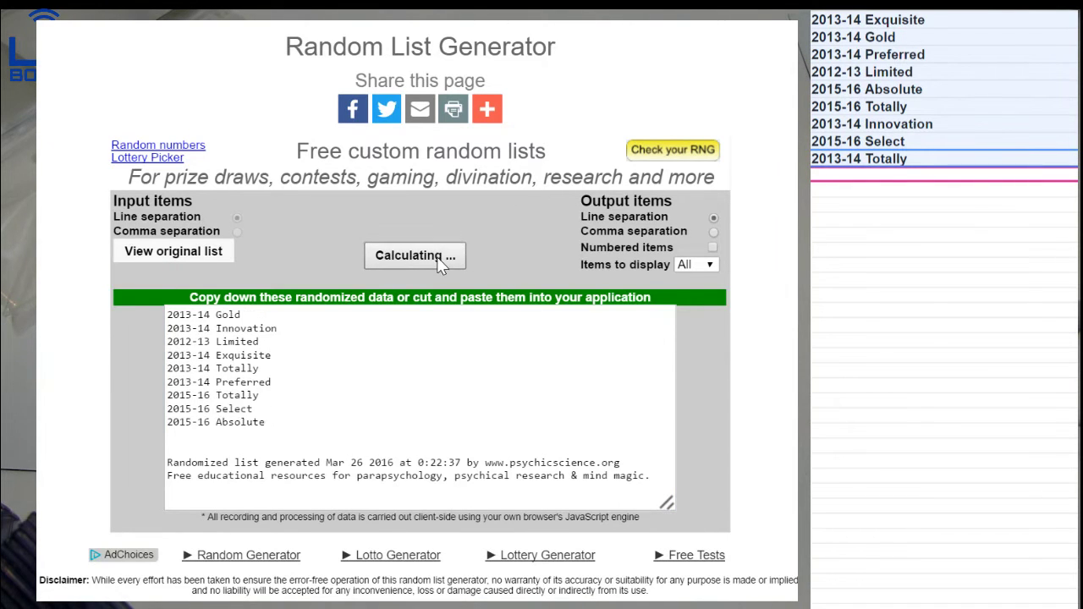
- Return the spreadsheet to the nbasuper1543 team sheet
{"action": "left_click", "coordinate": [901, 385]}
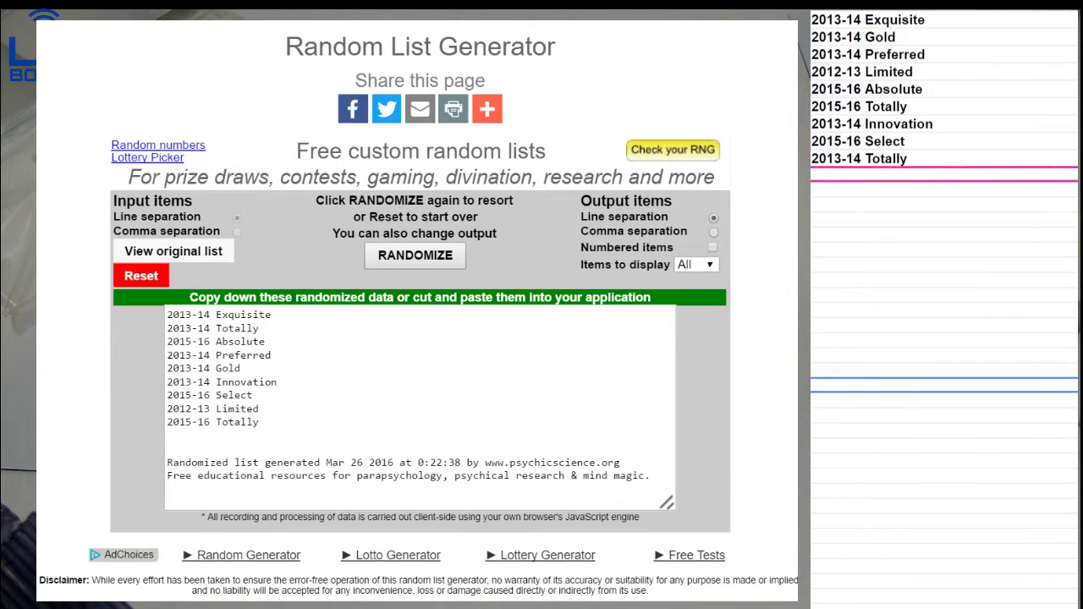
{"action": "scroll", "coordinate": [948, 565], "scroll_direction": "down", "scroll_amount": 10}
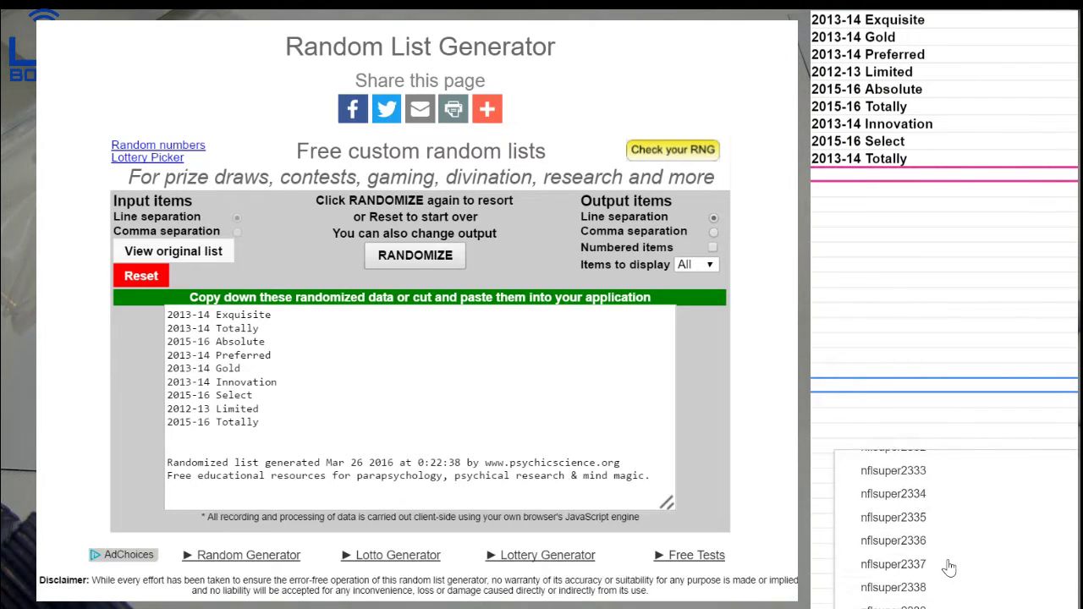
{"action": "scroll", "coordinate": [949, 569], "scroll_direction": "down", "scroll_amount": 8}
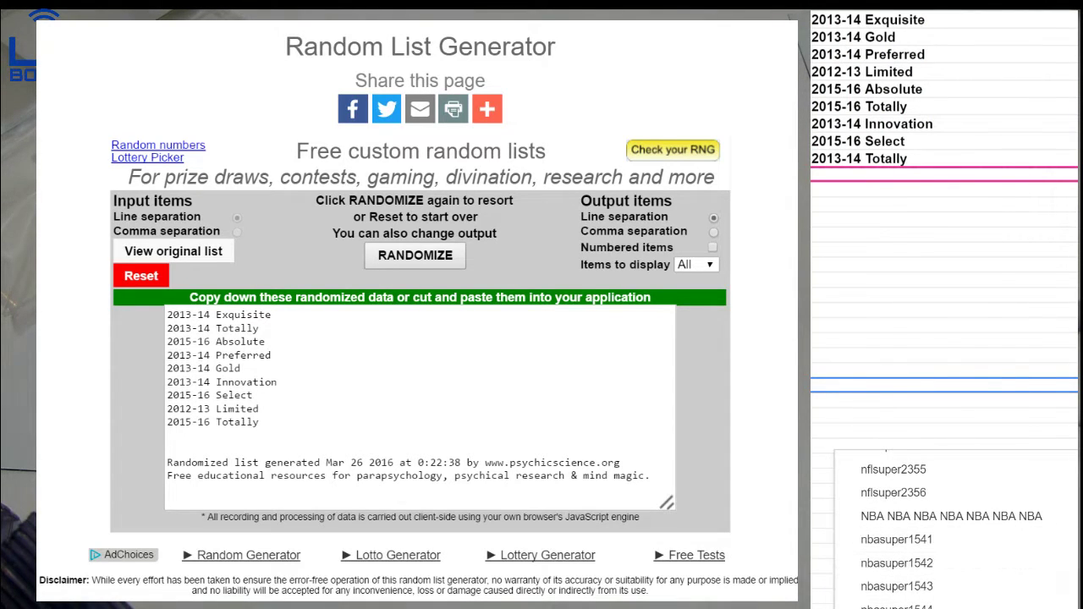
{"action": "left_click", "coordinate": [896, 586]}
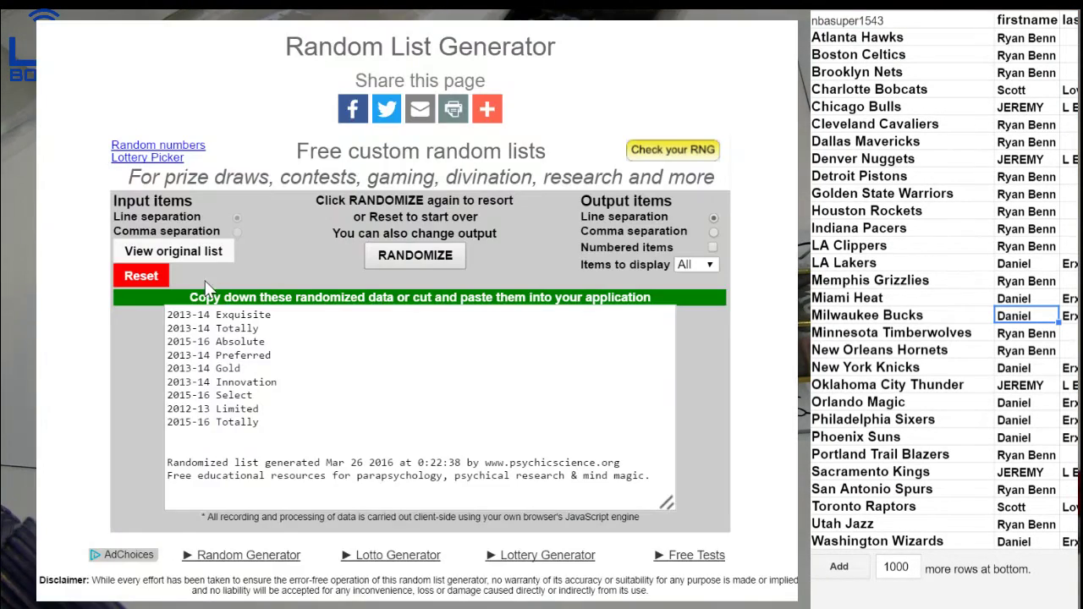
- Enter det, chi, det, chi into the randomizer and shuffle them so chi comes first
{"action": "left_click", "coordinate": [165, 276]}
{"action": "left_click", "coordinate": [415, 255]}
{"action": "type", "text": "det"}
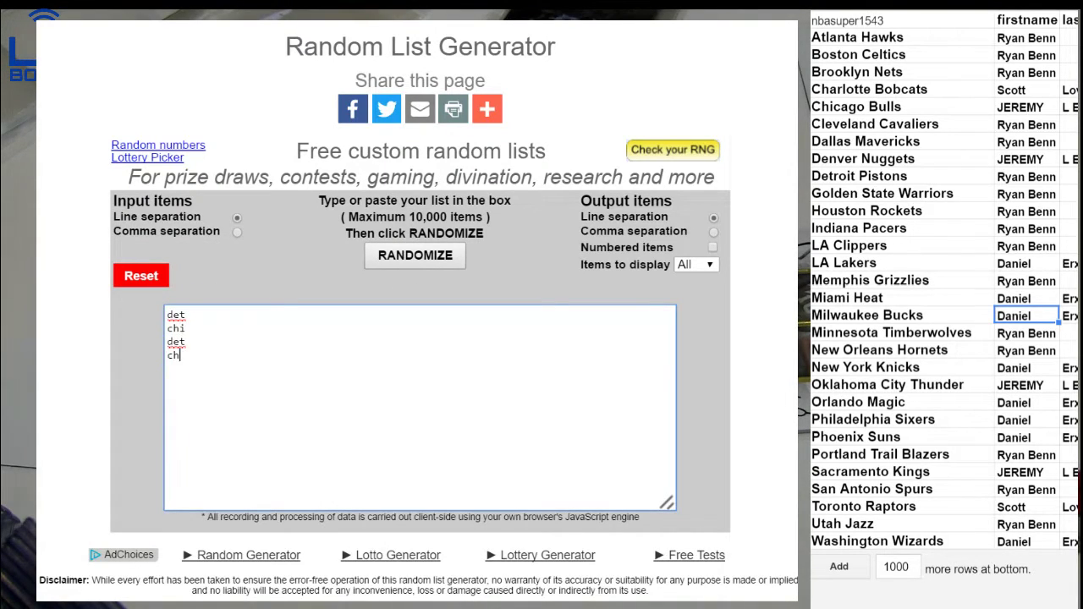
{"action": "left_click", "coordinate": [423, 257]}
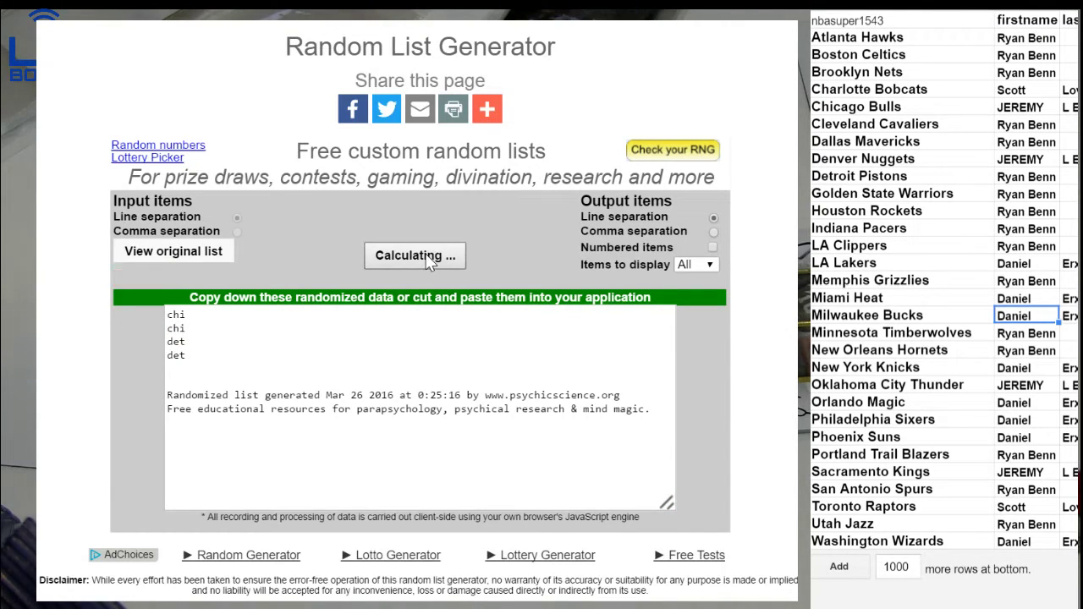
{"action": "left_click_drag", "start_coordinate": [910, 568], "coordinate": [844, 567]}
- Add one row below Washington Wizards and note 'takes the duel' in it
{"action": "type", "text": "1"}
{"action": "left_click", "coordinate": [849, 566]}
{"action": "double_click", "coordinate": [854, 558]}
{"action": "type", "text": "jeremy"}
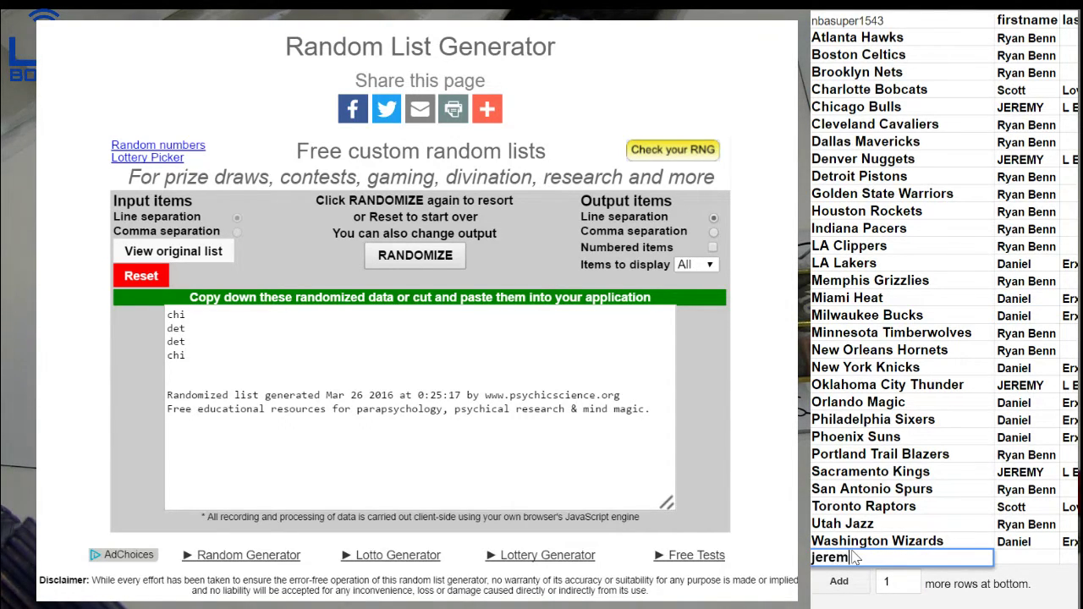
{"action": "type", "text": " takes the duel"}
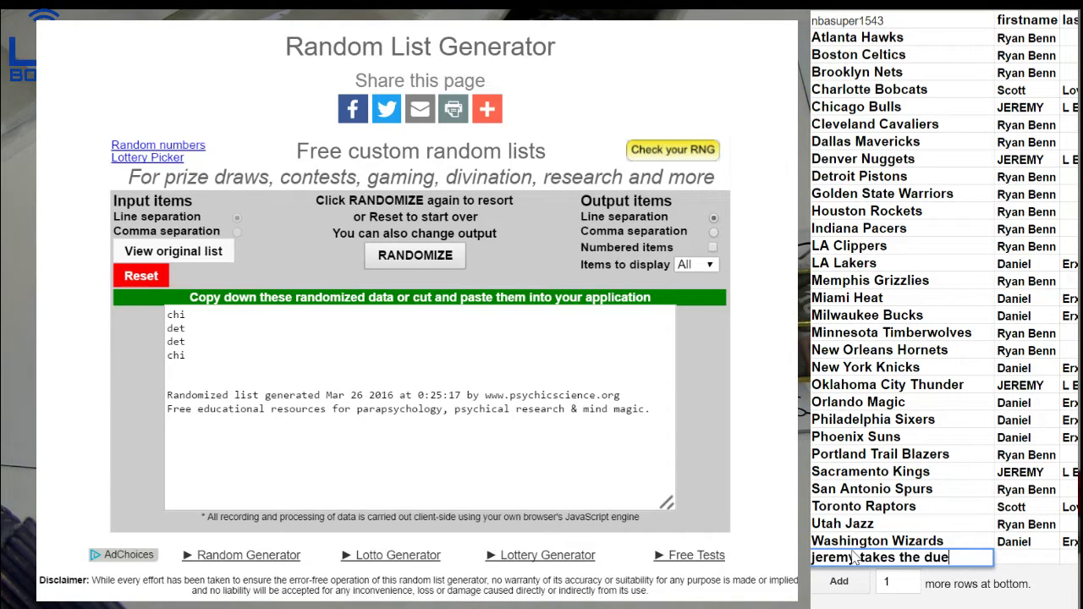
{"action": "key", "text": "Return"}
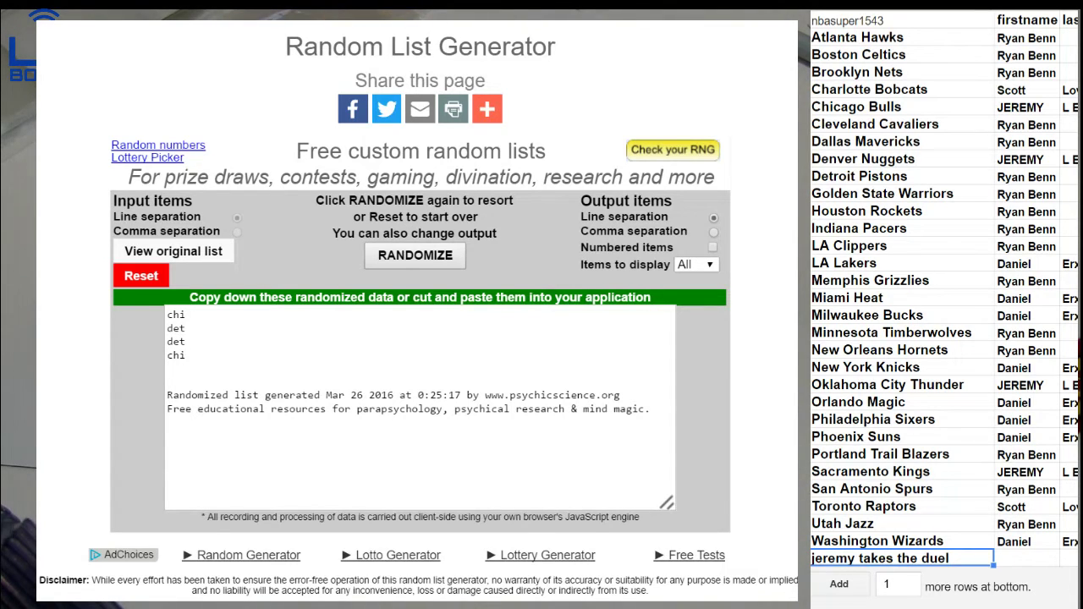
{"action": "scroll", "coordinate": [1072, 544], "scroll_direction": "down", "scroll_amount": 3}
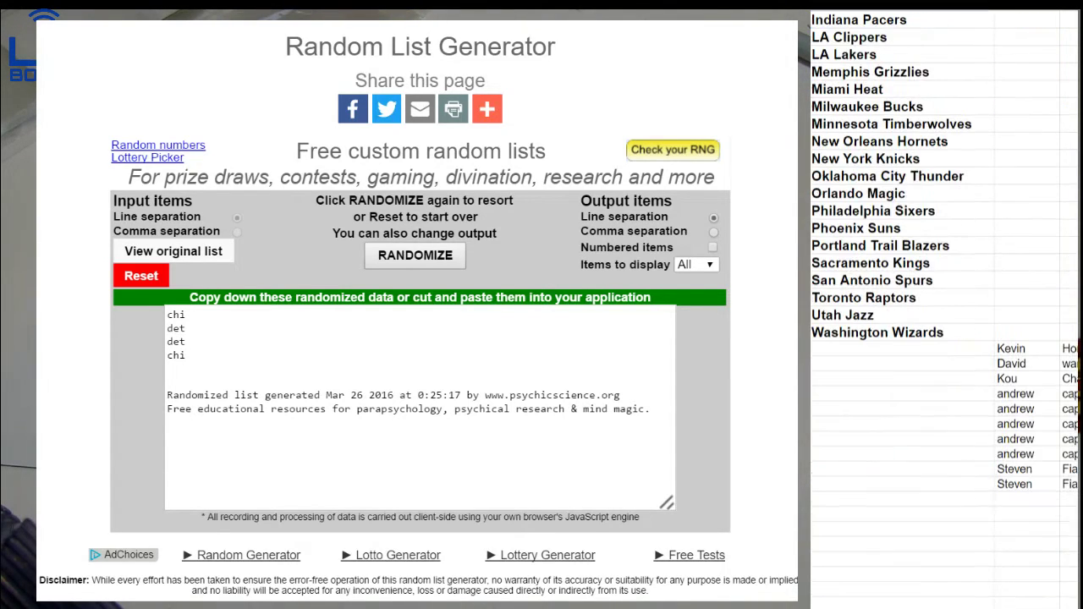